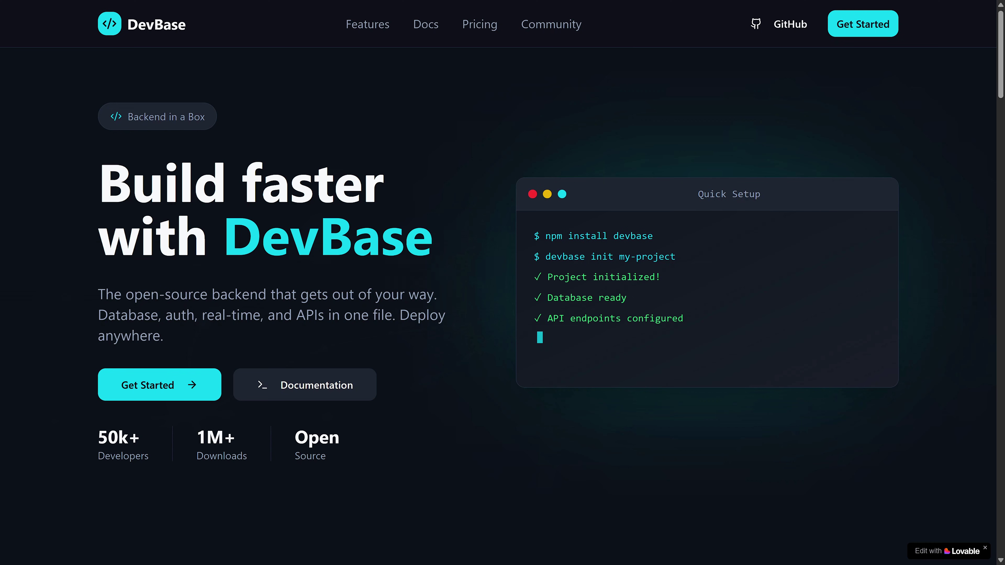
Step: Review the Lovable project and correct the misspelled word in the prompt
{"action": "scroll", "coordinate": [480, 295], "scroll_direction": "down", "scroll_amount": 9}
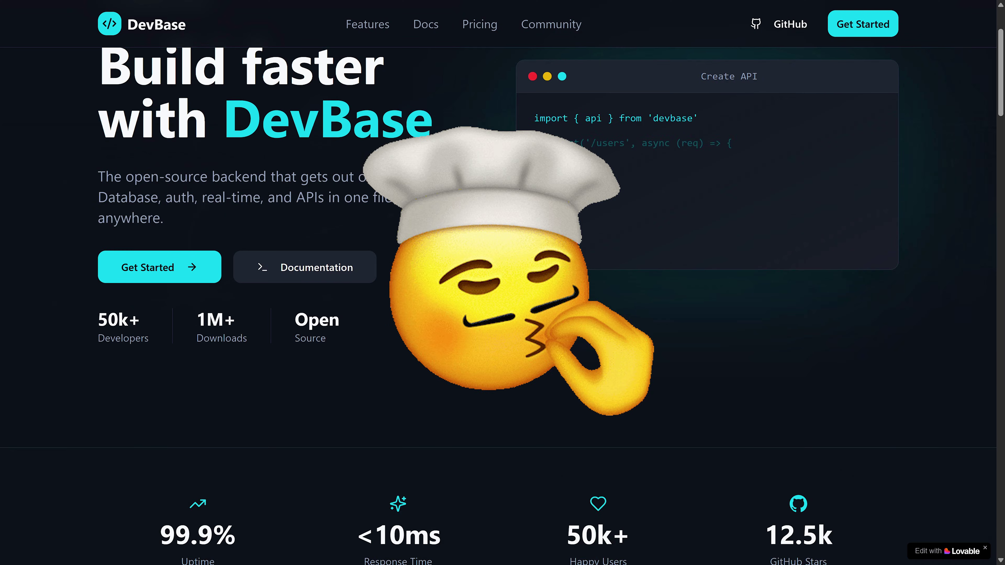
{"action": "scroll", "coordinate": [498, 296], "scroll_direction": "down", "scroll_amount": 10}
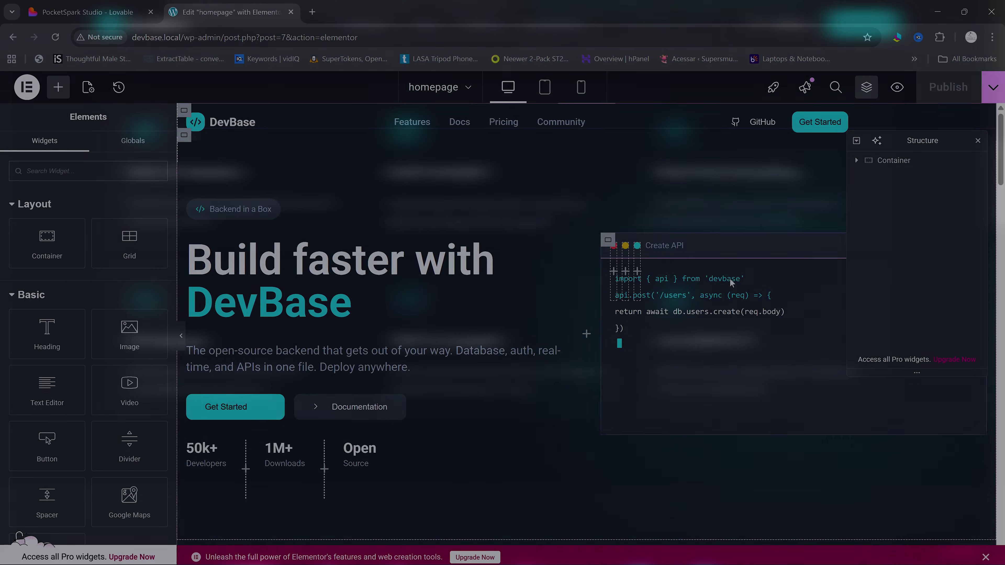
{"action": "scroll", "coordinate": [729, 279], "scroll_direction": "down", "scroll_amount": 5}
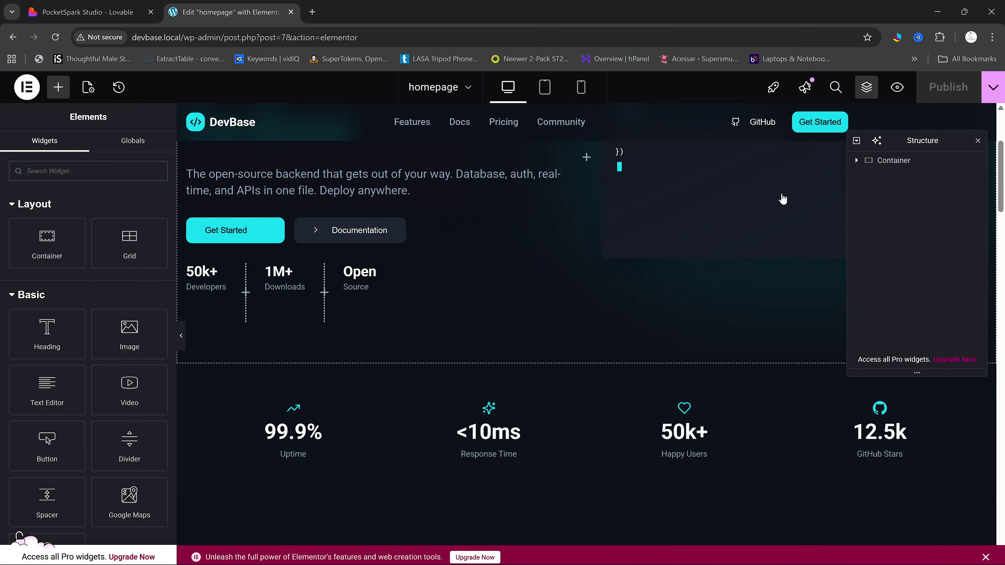
{"action": "scroll", "coordinate": [465, 358], "scroll_direction": "down", "scroll_amount": 12}
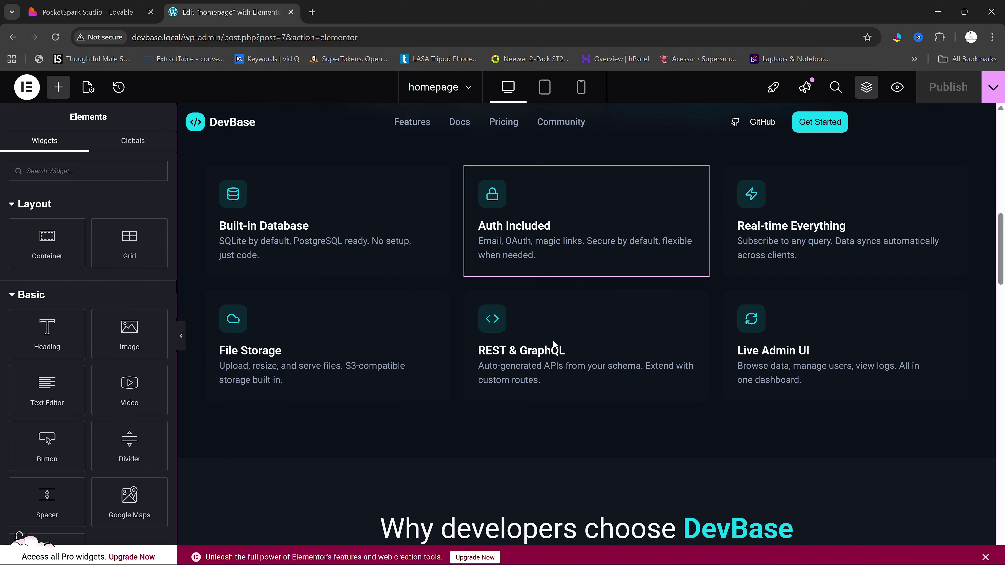
{"action": "scroll", "coordinate": [554, 344], "scroll_direction": "up", "scroll_amount": 2}
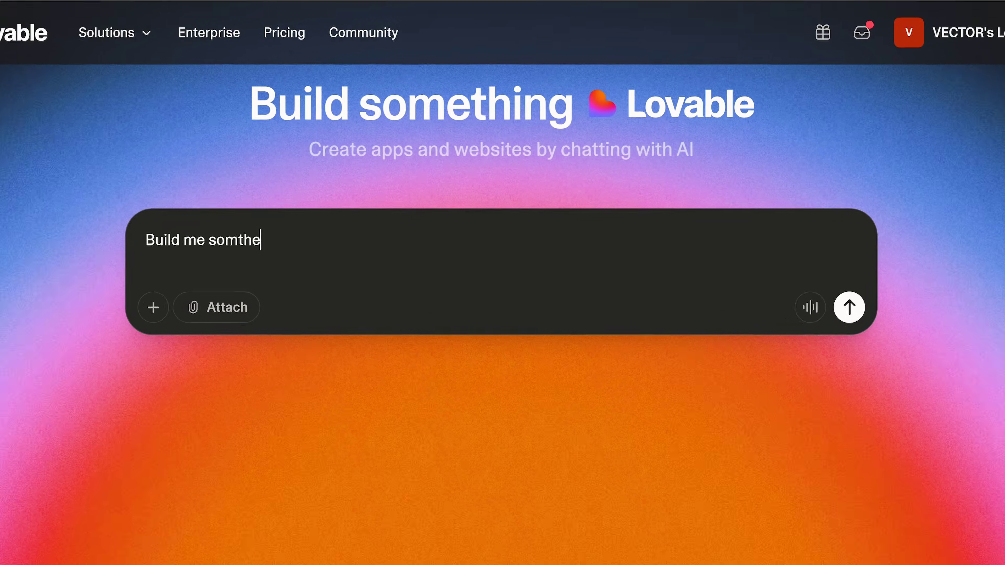
{"action": "key", "text": "BackSpace"}
{"action": "key", "text": "BackSpace"}
{"action": "key", "text": "BackSpace"}
{"action": "type", "text": "tiful plea"}
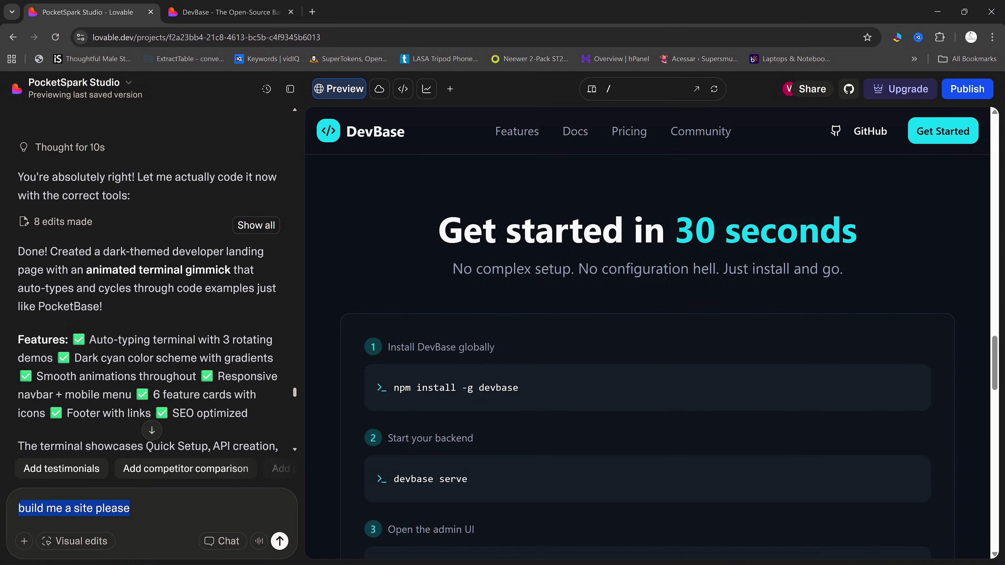
Step: Publish the project, copy the devbase.lovable.app address and open the live site
{"action": "left_click", "coordinate": [967, 97]}
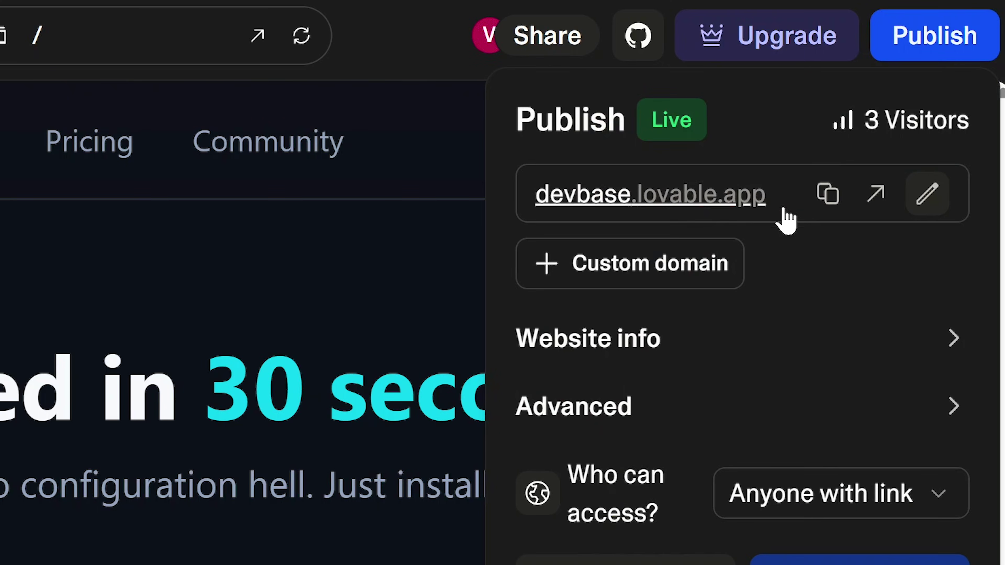
{"action": "left_click", "coordinate": [828, 194]}
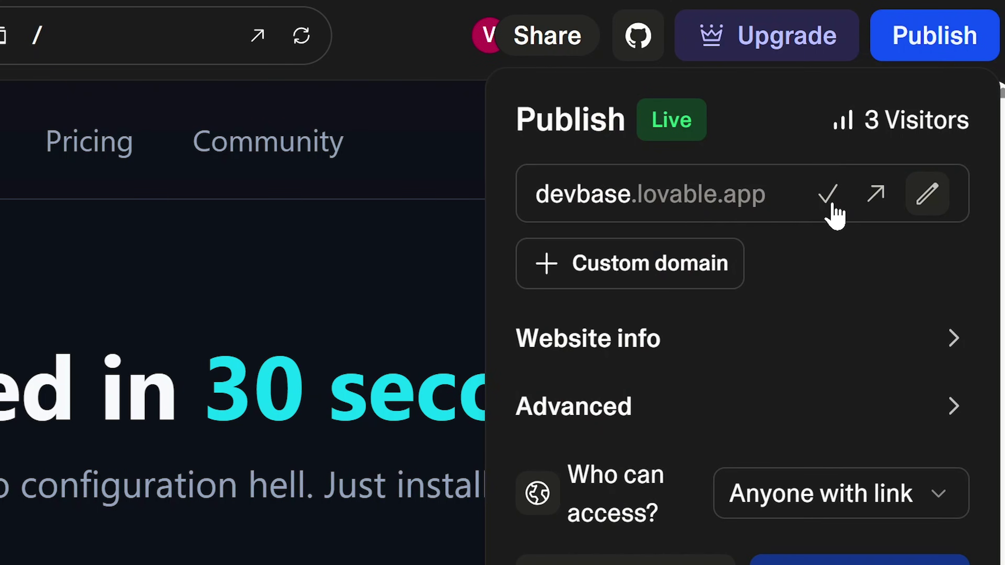
{"action": "left_click", "coordinate": [764, 196]}
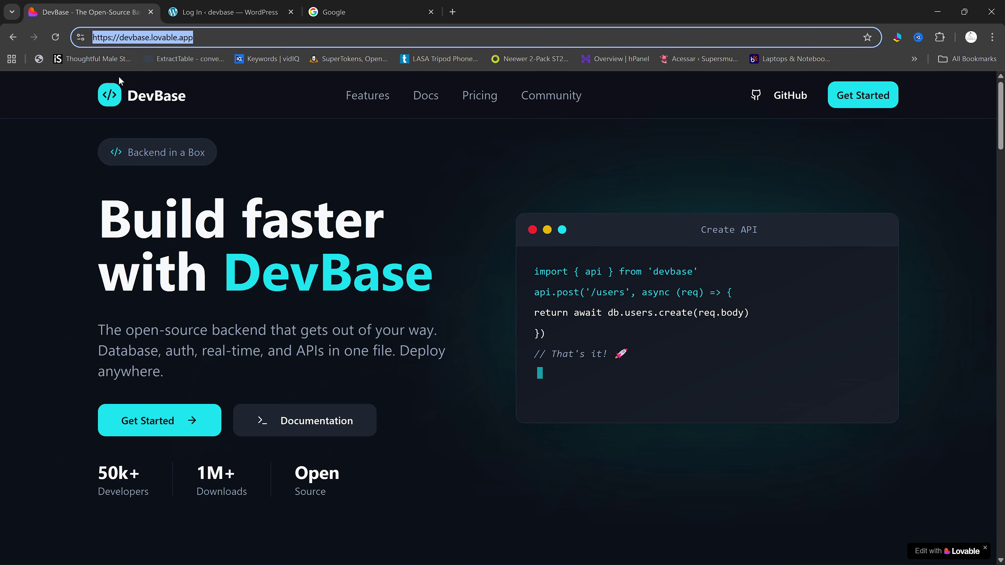
Step: Search Google for 'clonewebx wordpress'
{"action": "left_click", "coordinate": [356, 12]}
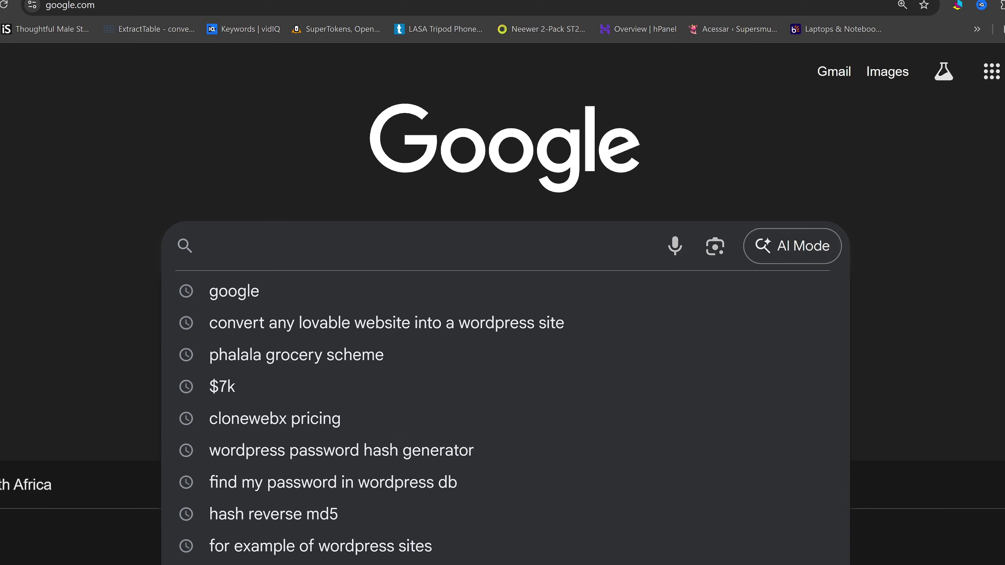
{"action": "type", "text": "clonewebx word"}
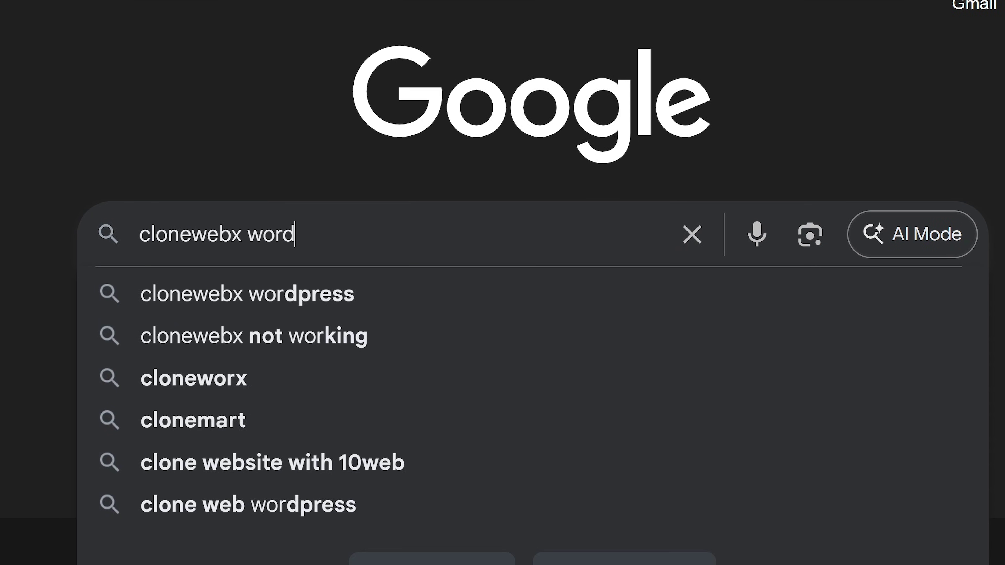
{"action": "type", "text": "press"}
{"action": "key", "text": "Return"}
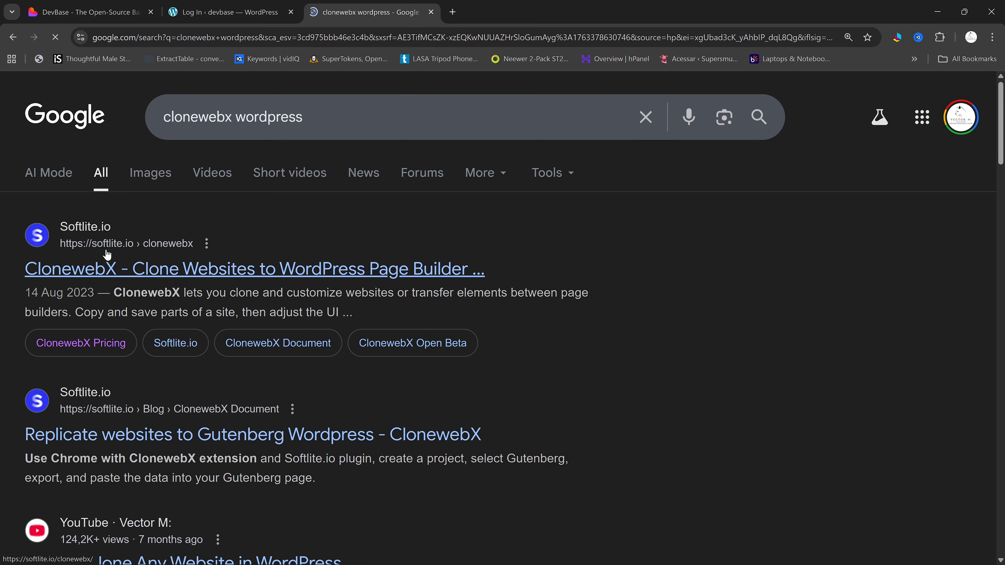
Step: Open Softlite.io's ClonewebX page, go to the app and sign in
{"action": "left_click", "coordinate": [134, 277]}
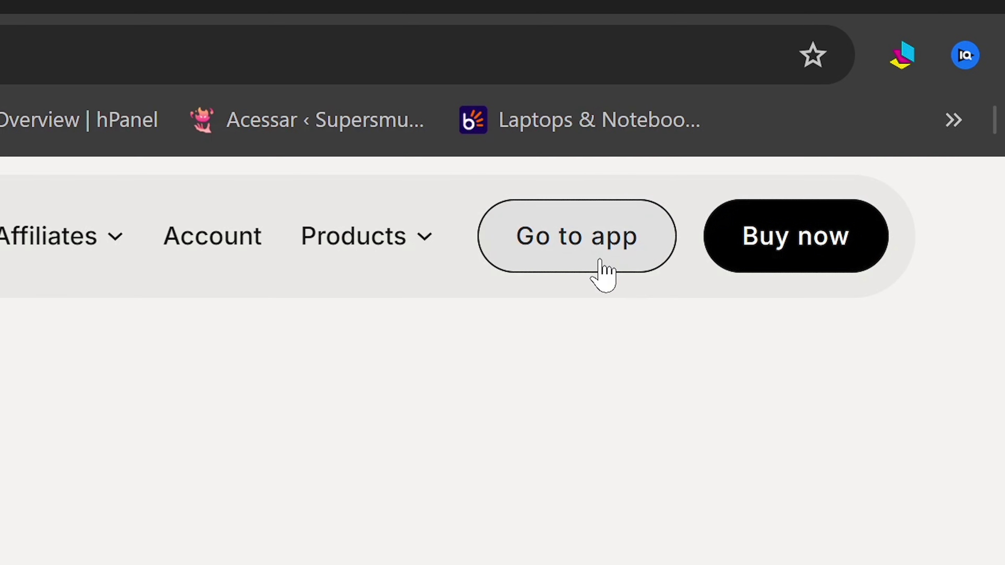
{"action": "left_click", "coordinate": [796, 104]}
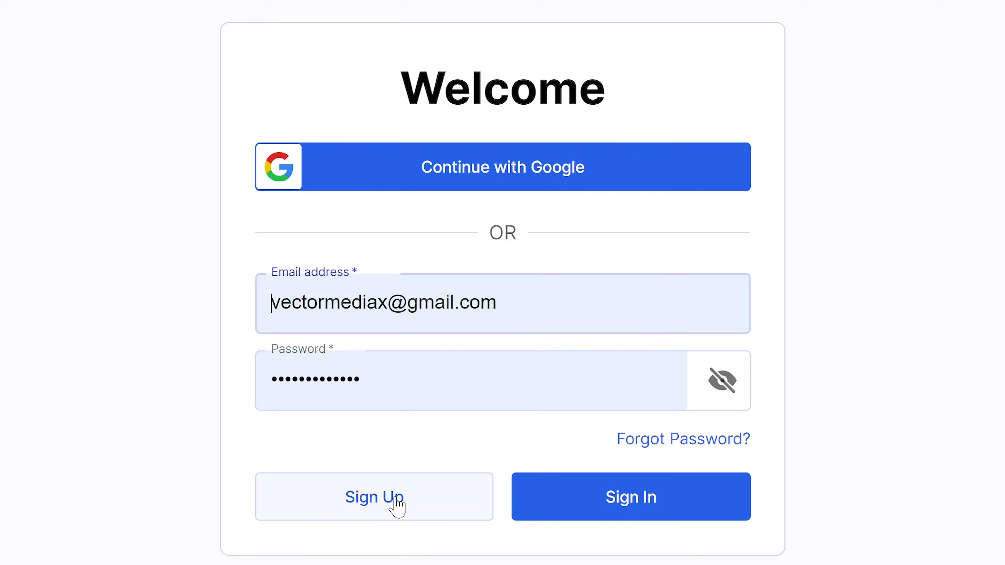
{"action": "left_click", "coordinate": [655, 507]}
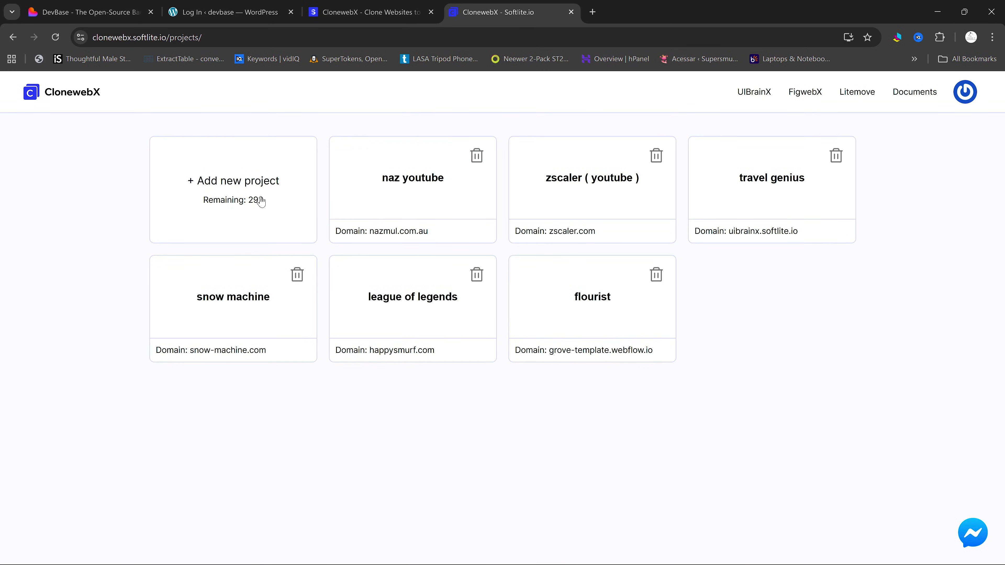
Step: Start a new ClonewebX project named Devbase
{"action": "left_click", "coordinate": [261, 194]}
{"action": "left_click", "coordinate": [476, 288]}
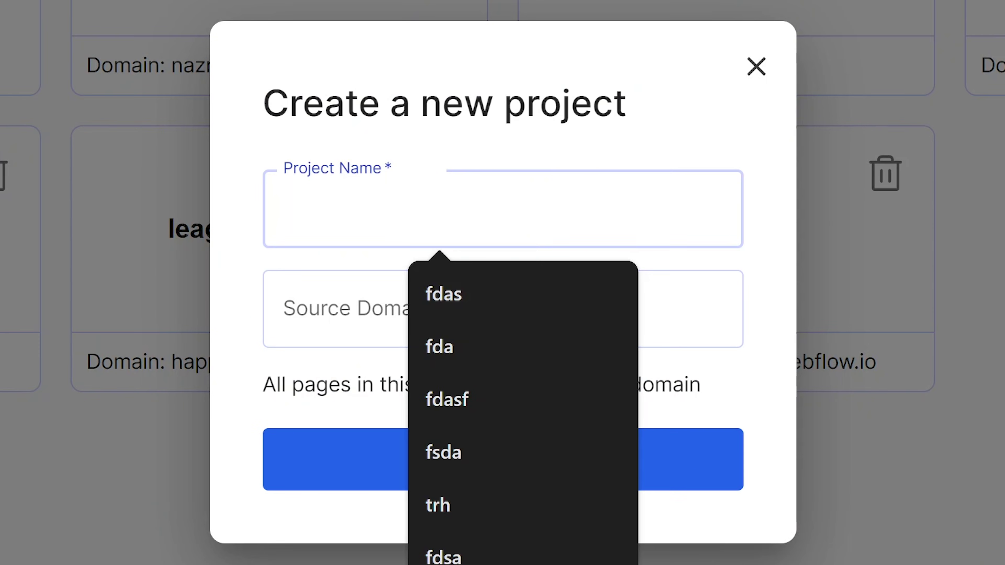
{"action": "type", "text": "Devbase"}
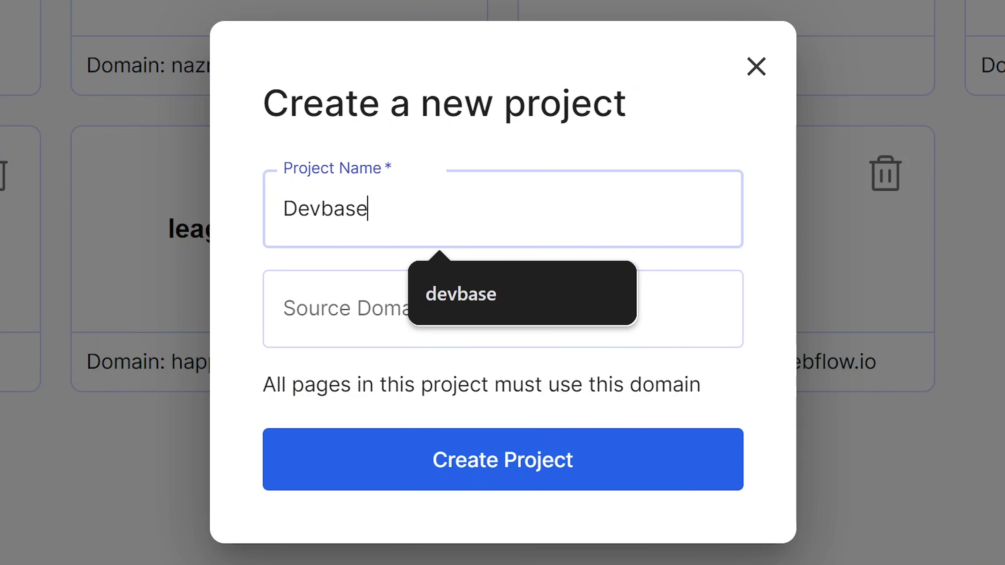
{"action": "key", "text": "Tab"}
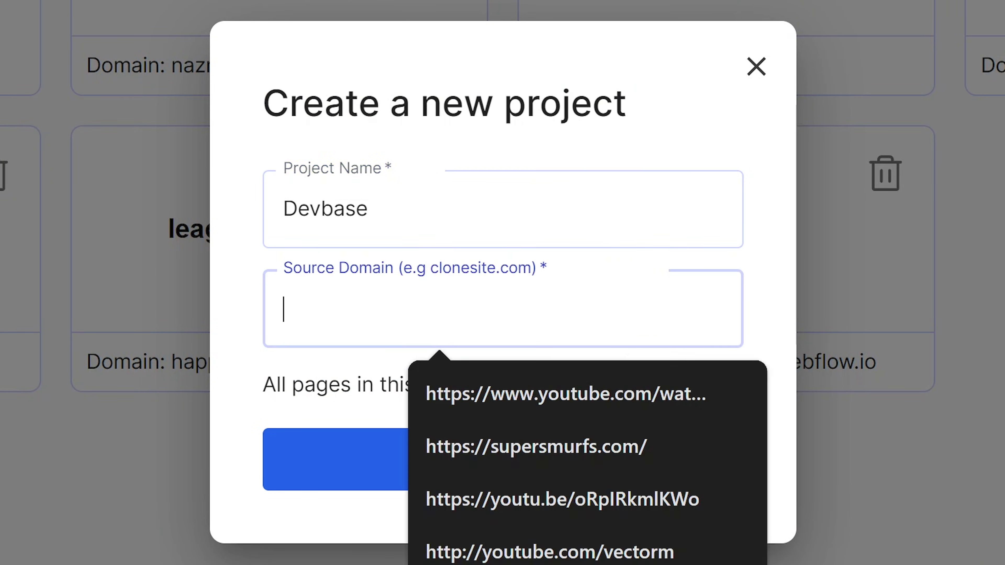
{"action": "left_click", "coordinate": [268, 79]}
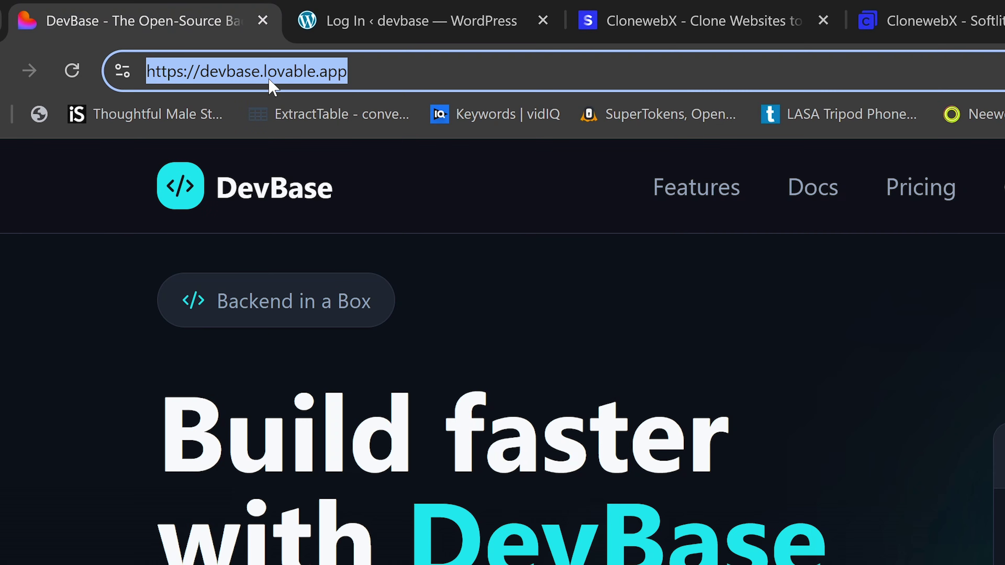
{"action": "right_click", "coordinate": [269, 79]}
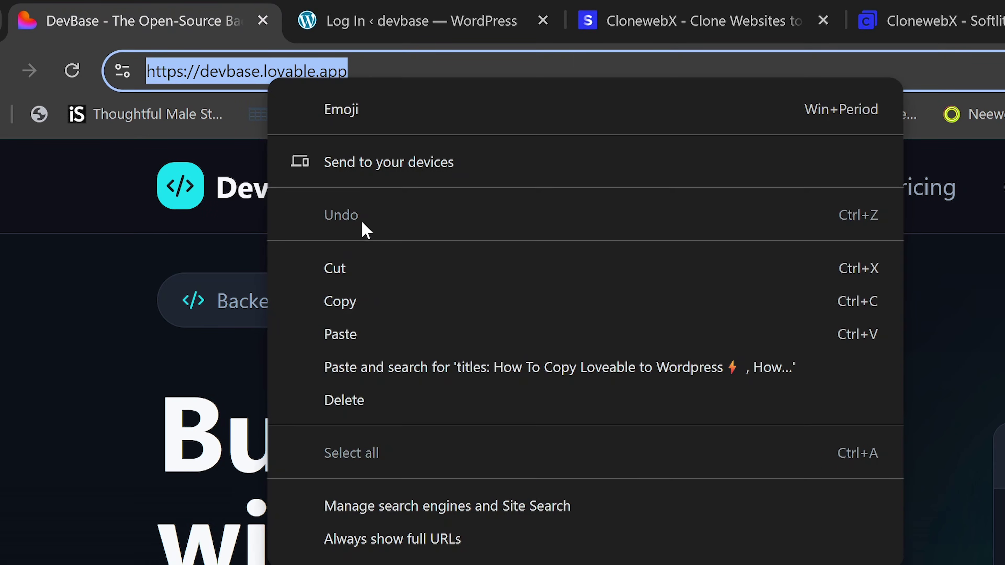
{"action": "left_click", "coordinate": [354, 292]}
{"action": "left_click", "coordinate": [735, 28]}
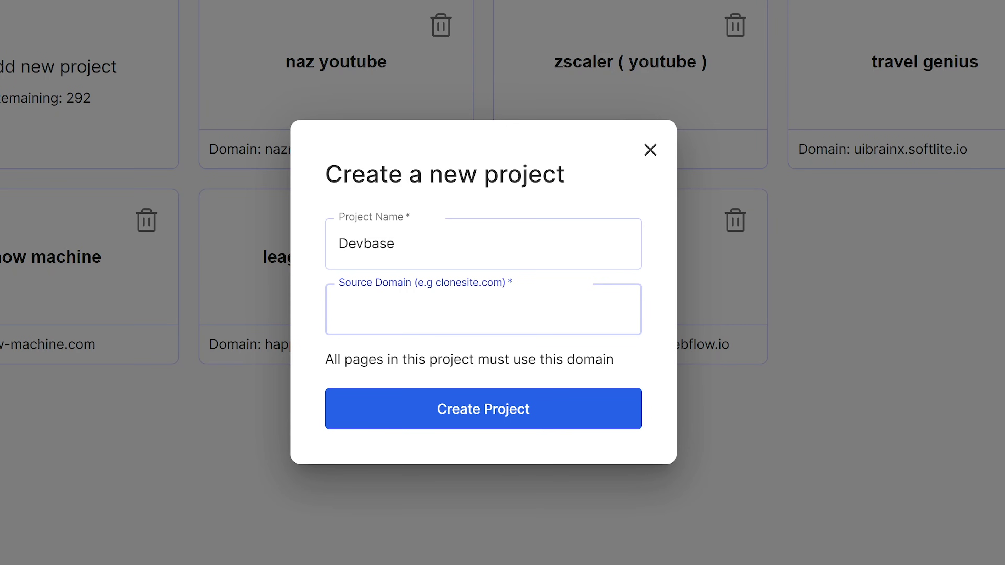
{"action": "right_click", "coordinate": [395, 313]}
{"action": "left_click", "coordinate": [467, 56]}
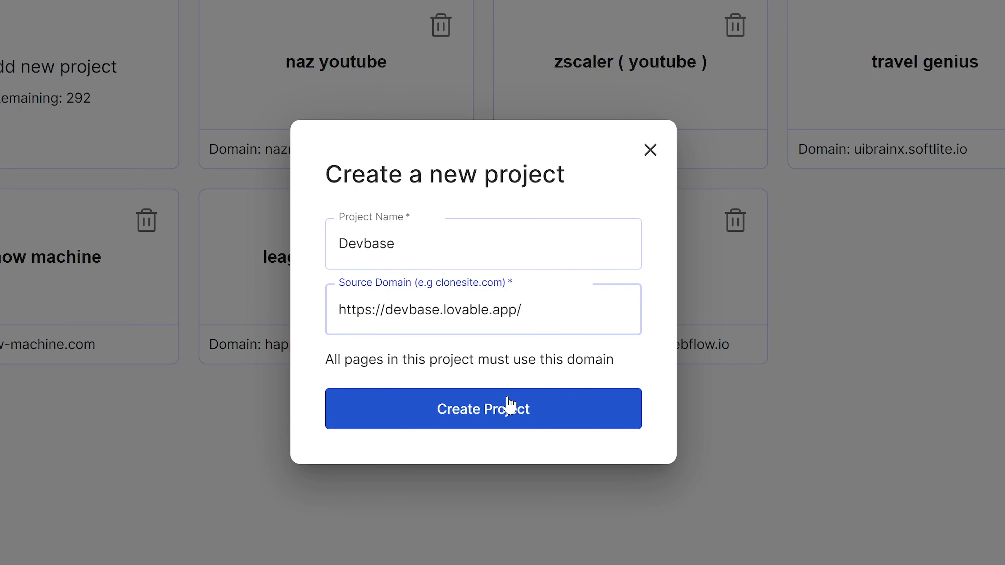
{"action": "left_click", "coordinate": [504, 410]}
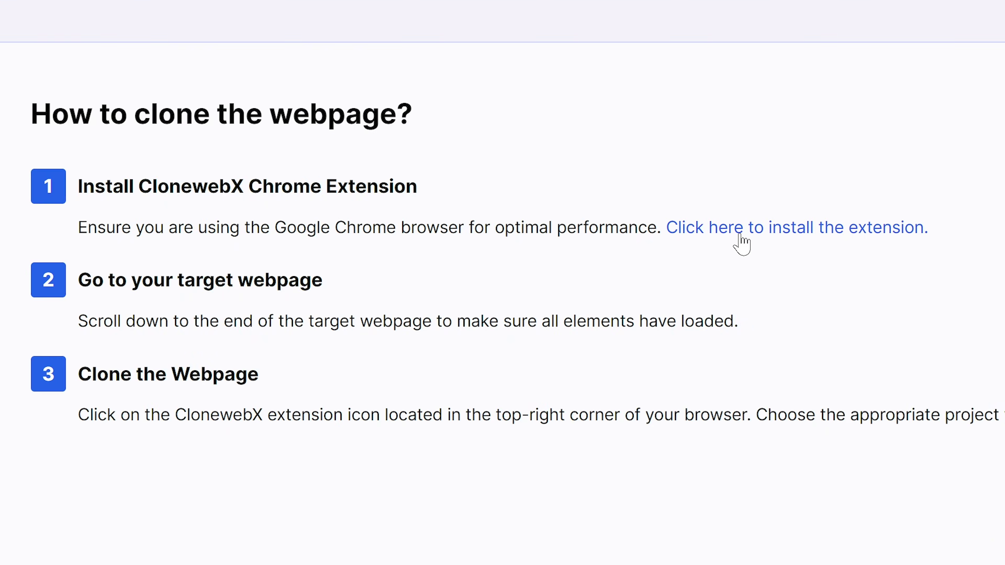
Step: Confirm the ClonewebX extension is installed, then close the store and ClonewebX tabs
{"action": "left_click", "coordinate": [739, 235]}
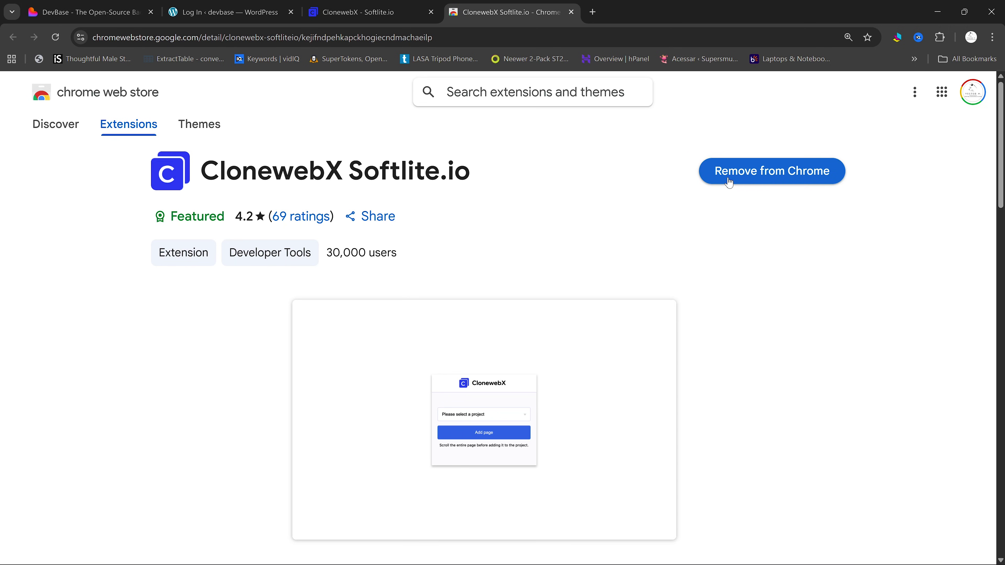
{"action": "left_click", "coordinate": [572, 12]}
{"action": "key", "text": "ctrl+w"}
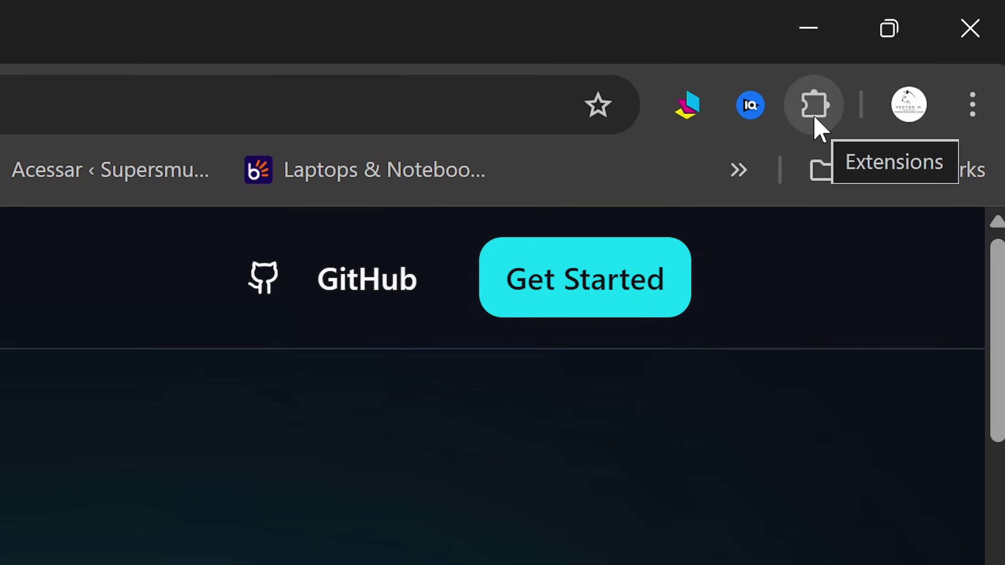
Step: Launch the ClonewebX extension and add the DevBase page to the Devbase project
{"action": "left_click", "coordinate": [815, 119]}
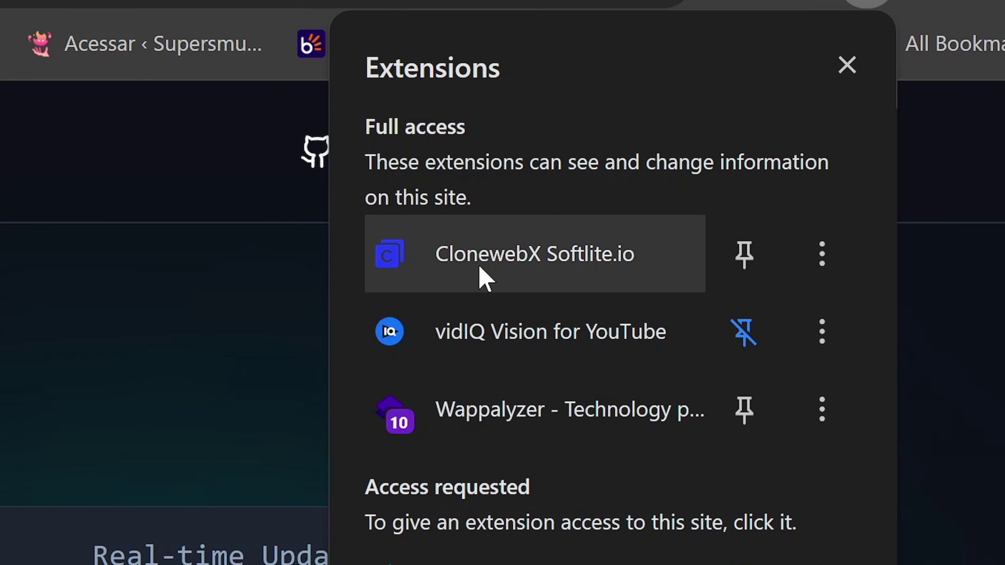
{"action": "left_click", "coordinate": [480, 267]}
{"action": "left_click", "coordinate": [574, 206]}
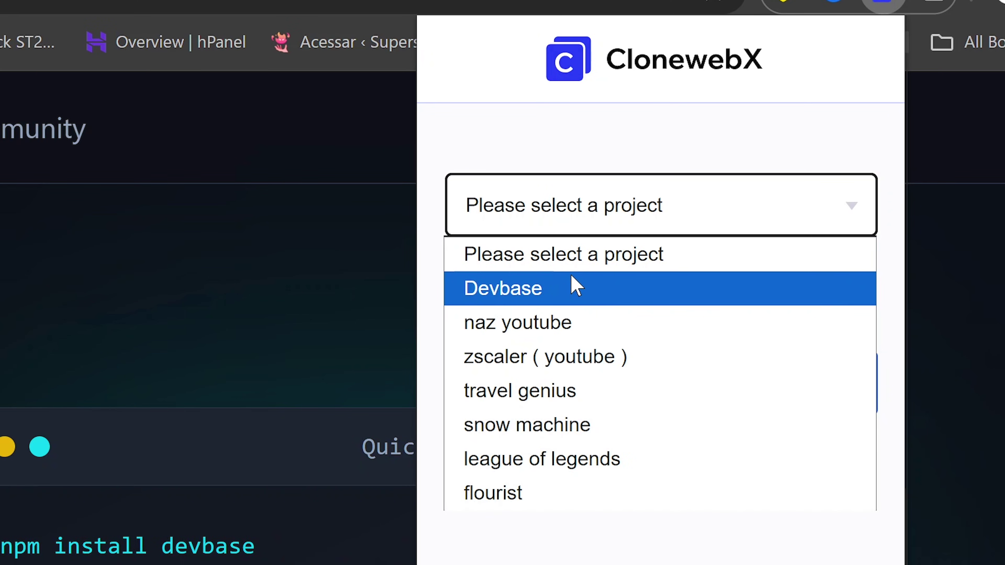
{"action": "left_click", "coordinate": [519, 291]}
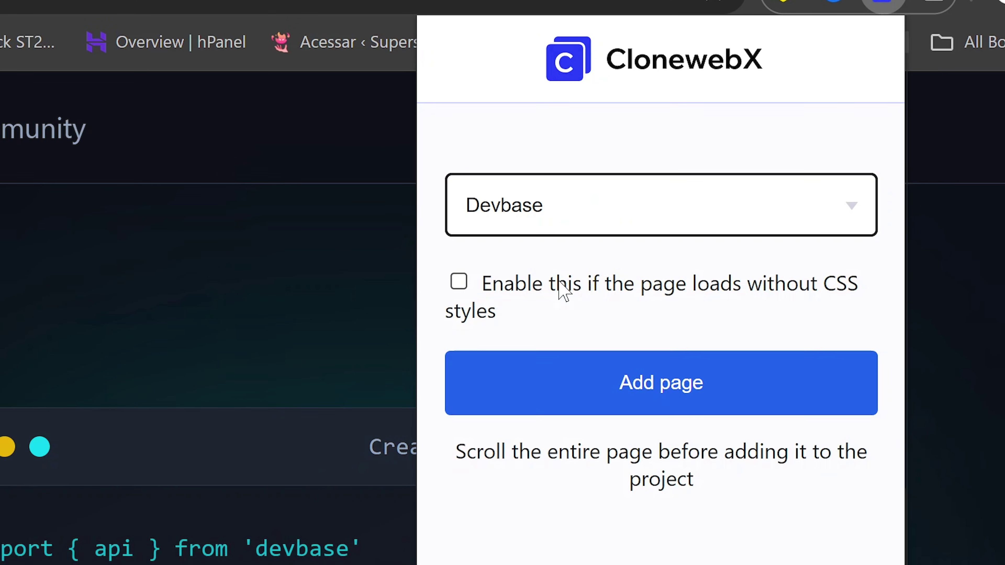
{"action": "left_click", "coordinate": [632, 402]}
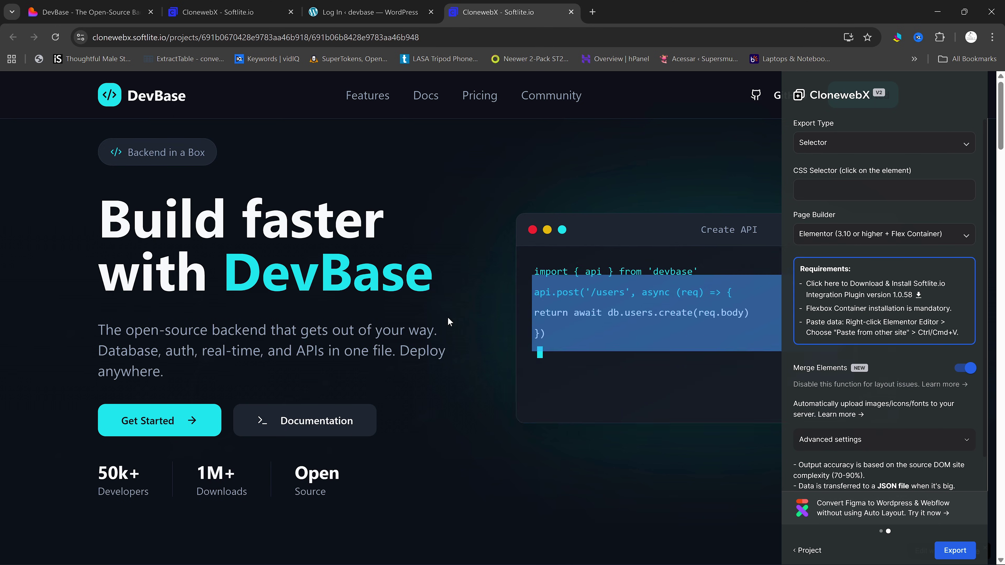
Step: Set Export Type to Entire Page with Elementor, and download softlite-io-integration.zip
{"action": "scroll", "coordinate": [261, 399], "scroll_direction": "down", "scroll_amount": 3}
{"action": "scroll", "coordinate": [444, 203], "scroll_direction": "up", "scroll_amount": 3}
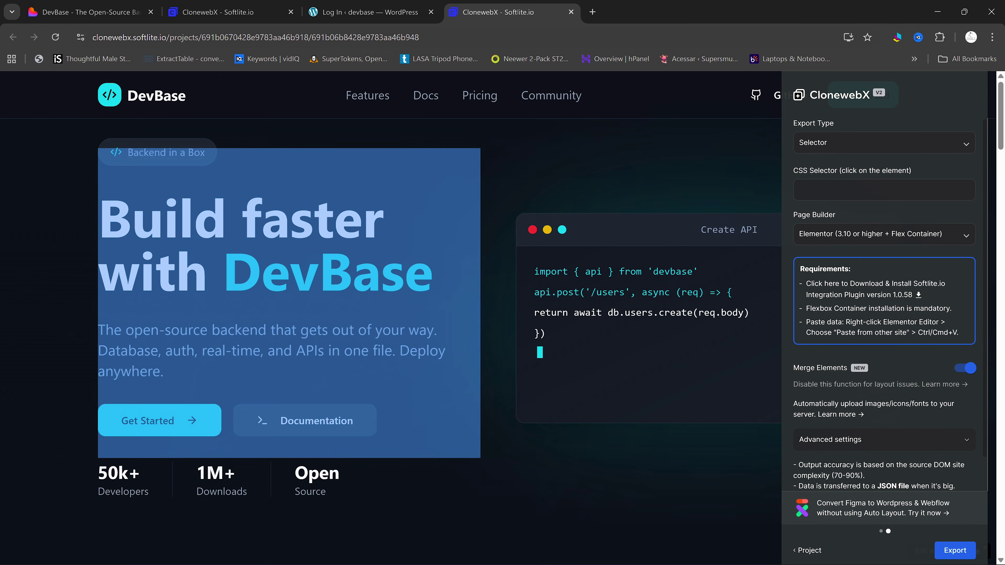
{"action": "scroll", "coordinate": [401, 238], "scroll_direction": "down", "scroll_amount": 3}
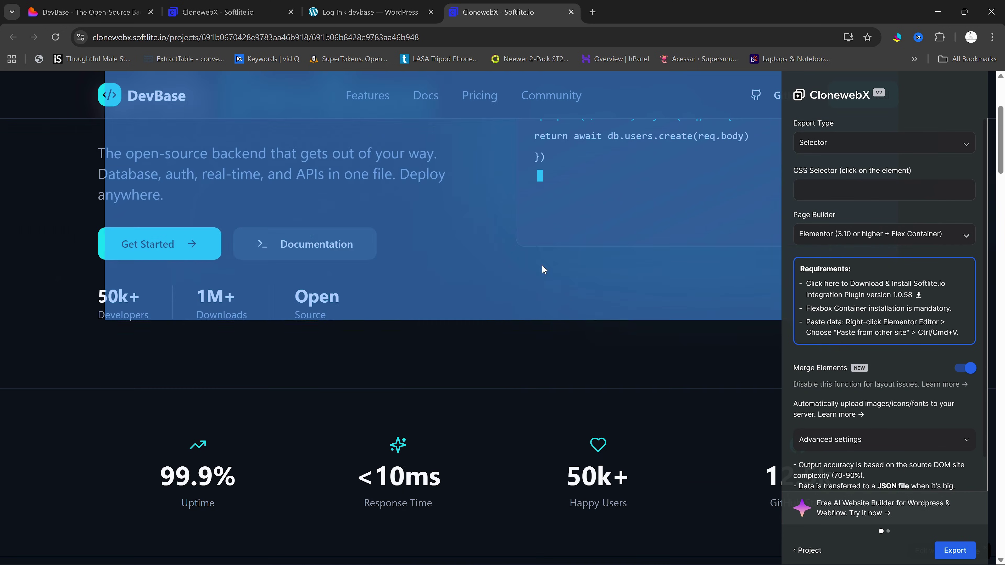
{"action": "scroll", "coordinate": [435, 198], "scroll_direction": "up", "scroll_amount": 3}
{"action": "left_click", "coordinate": [844, 145]}
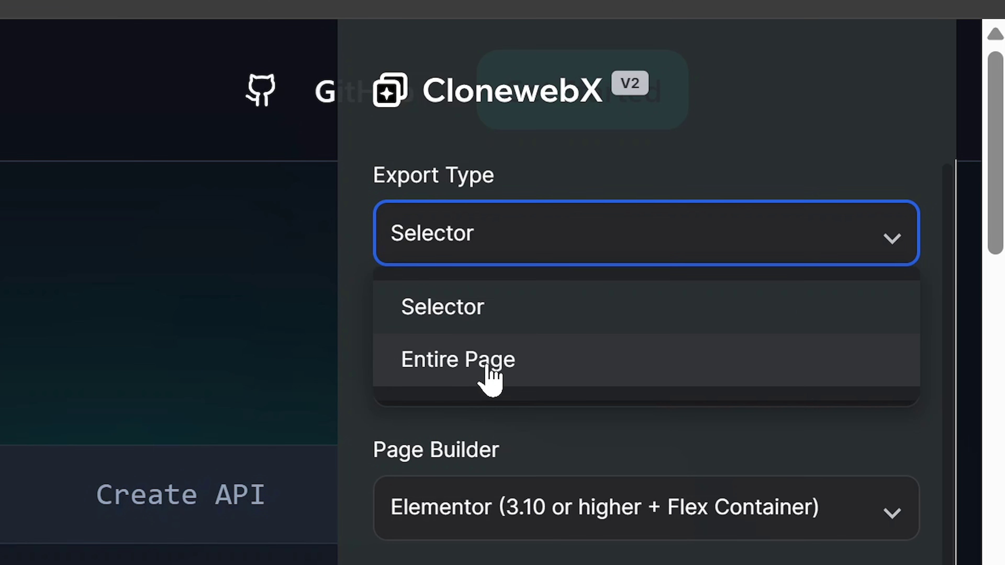
{"action": "left_click", "coordinate": [478, 364]}
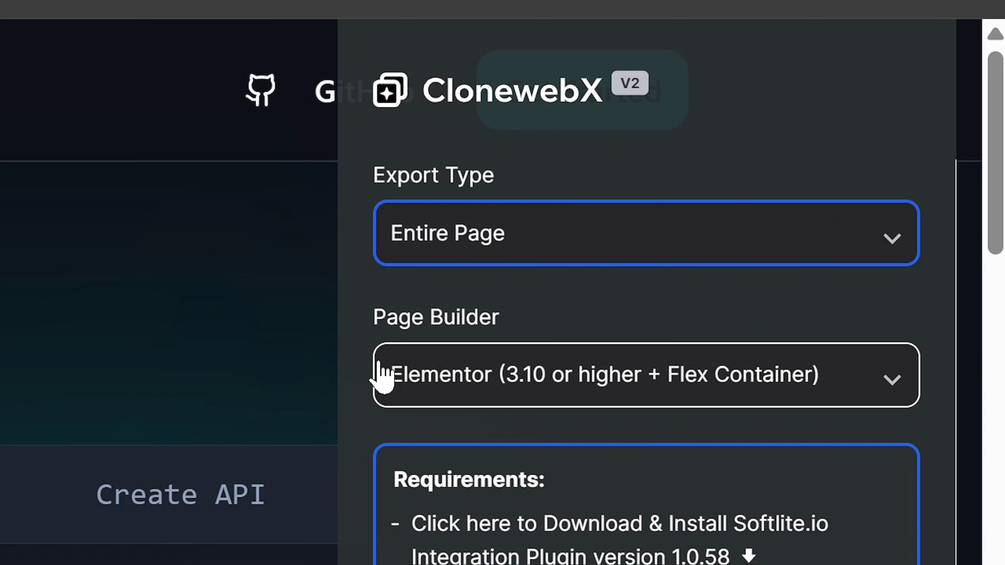
{"action": "left_click", "coordinate": [493, 375]}
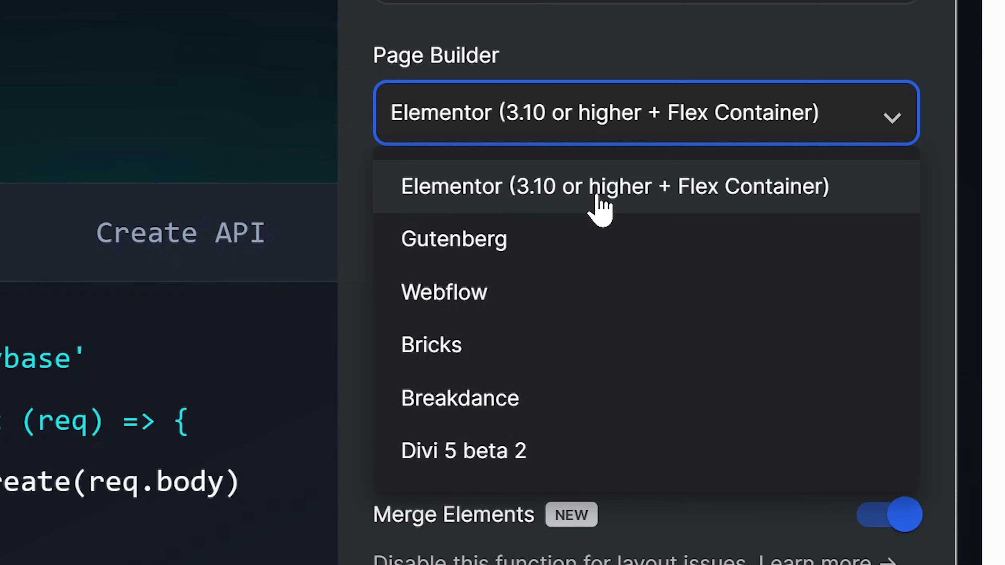
{"action": "left_click", "coordinate": [542, 194]}
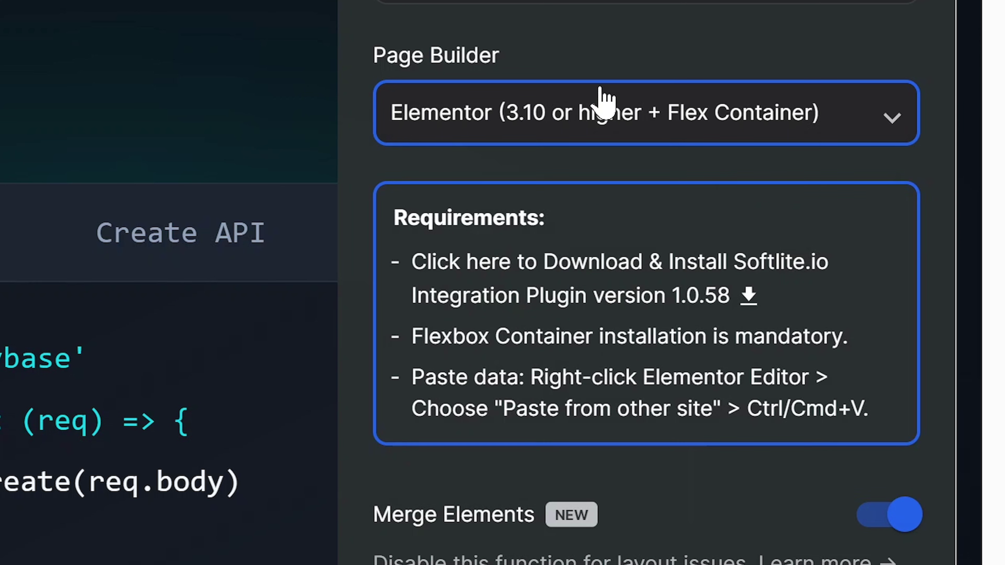
{"action": "left_click", "coordinate": [561, 300]}
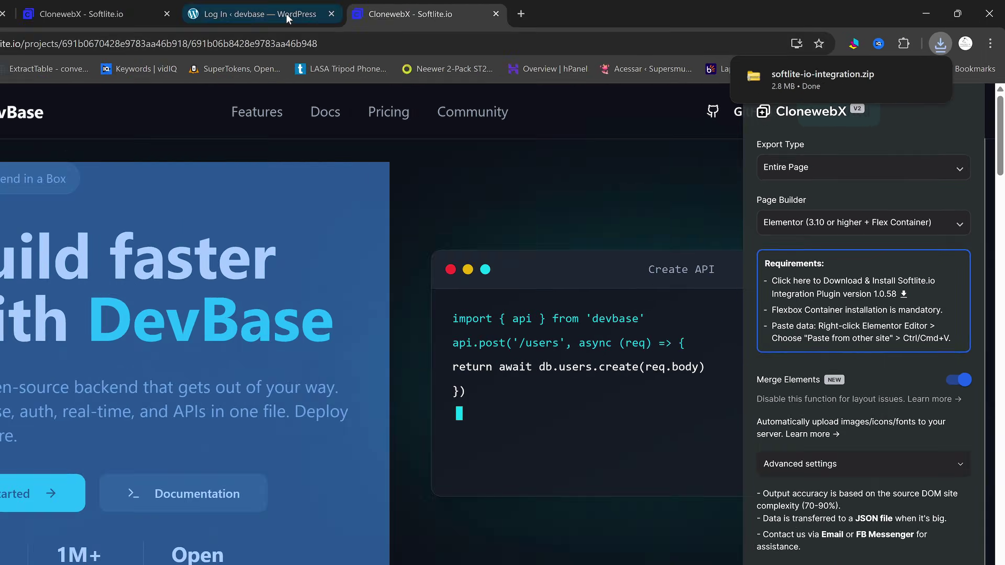
Step: Sign in to WordPress and go to Plugins > Add Plugin
{"action": "left_click", "coordinate": [288, 16]}
{"action": "left_click", "coordinate": [500, 263]}
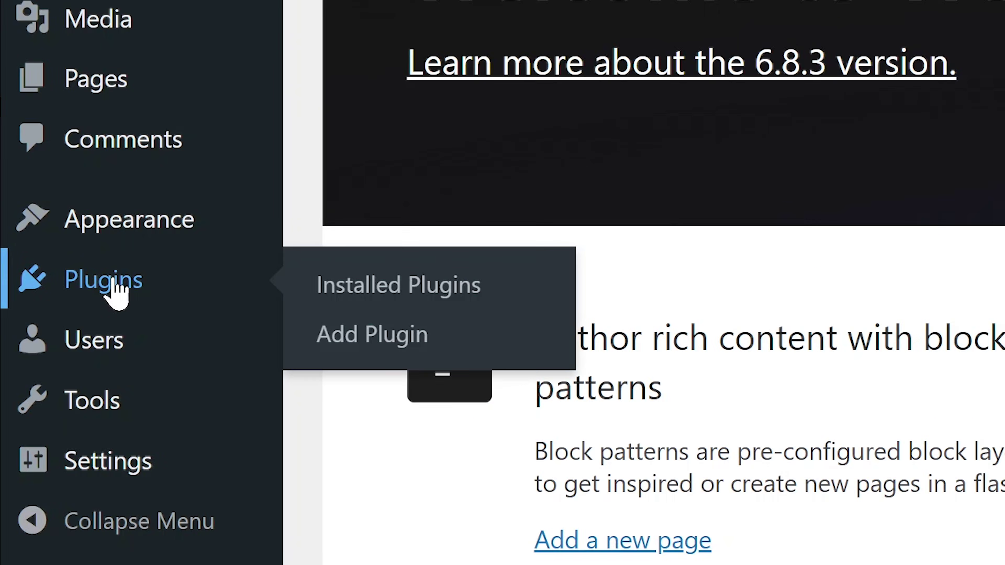
{"action": "left_click", "coordinate": [115, 283]}
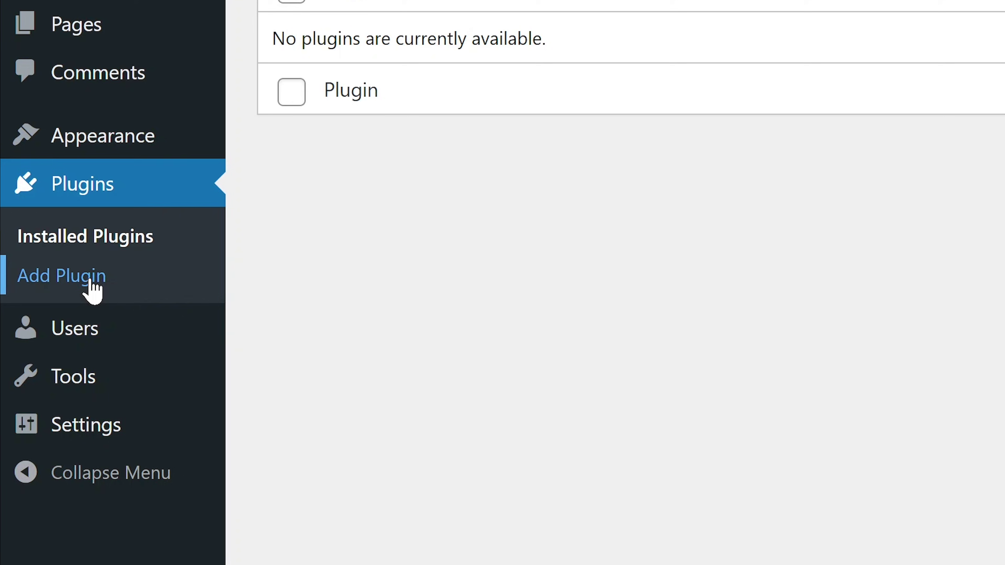
{"action": "left_click", "coordinate": [181, 115]}
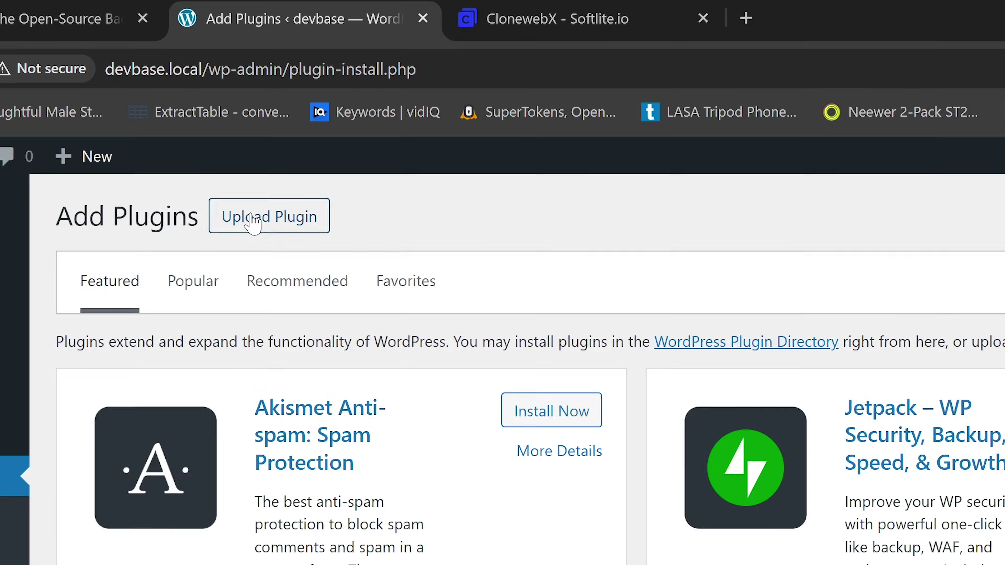
Step: Upload softlite-io-integration.zip, then install and activate the SoftLite.io Integration plugin
{"action": "left_click", "coordinate": [208, 110]}
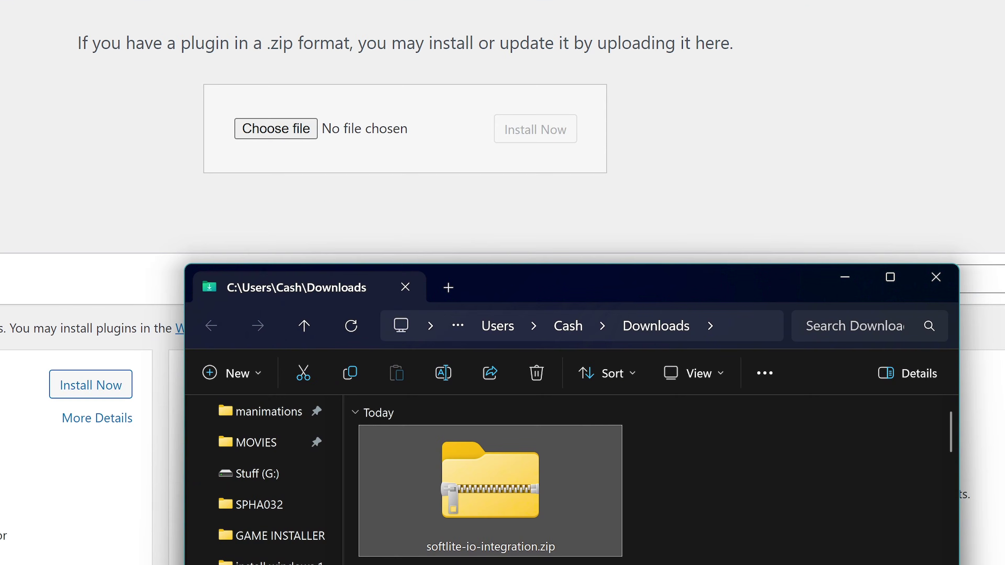
{"action": "left_click_drag", "start_coordinate": [522, 498], "coordinate": [347, 132]}
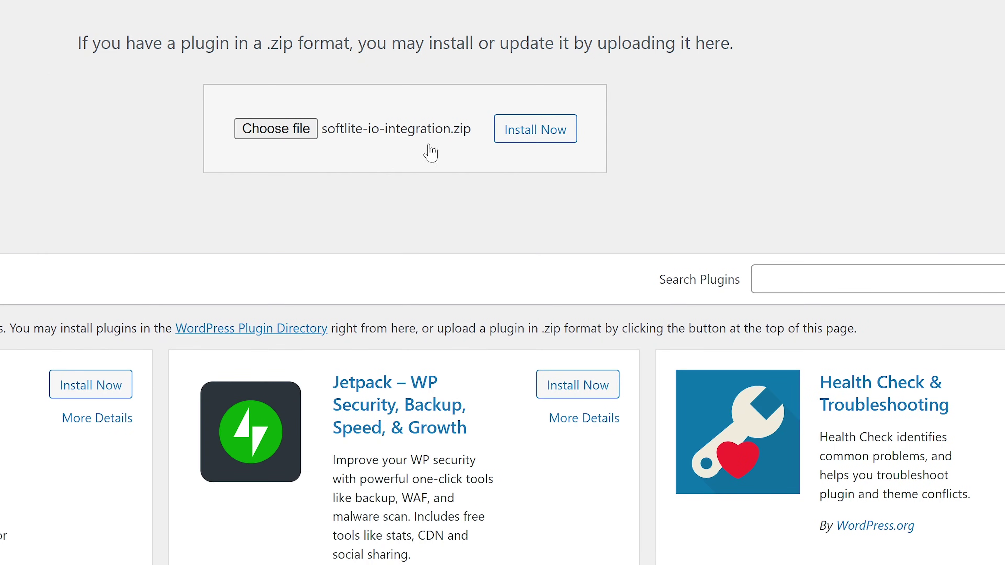
{"action": "left_click", "coordinate": [547, 135]}
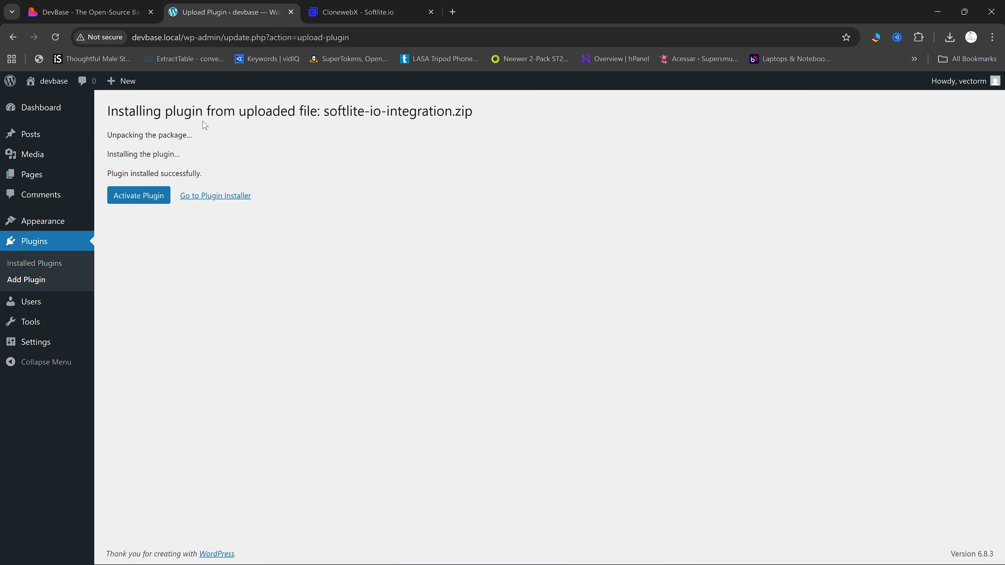
{"action": "left_click", "coordinate": [149, 198]}
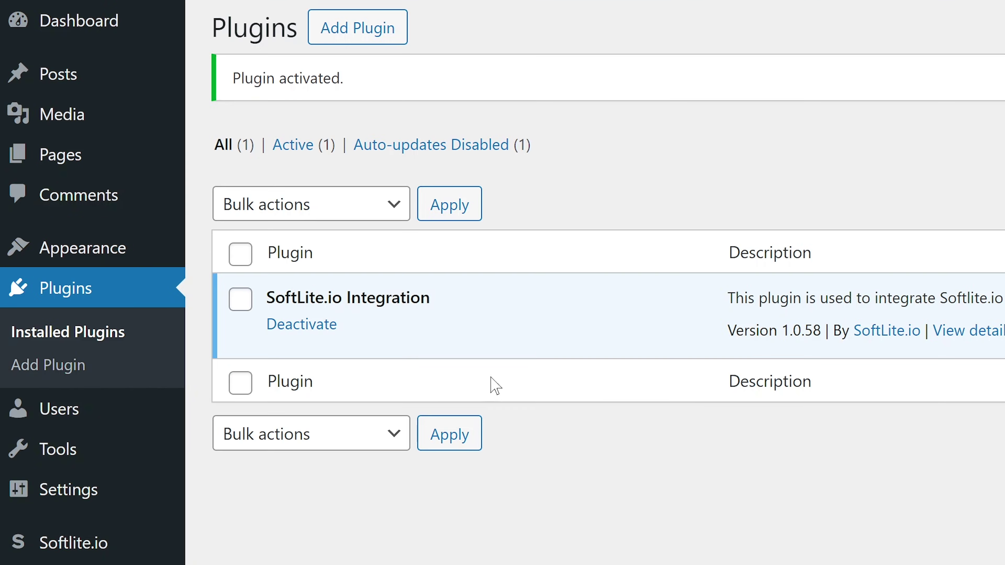
{"action": "left_click_drag", "start_coordinate": [266, 309], "coordinate": [466, 309]}
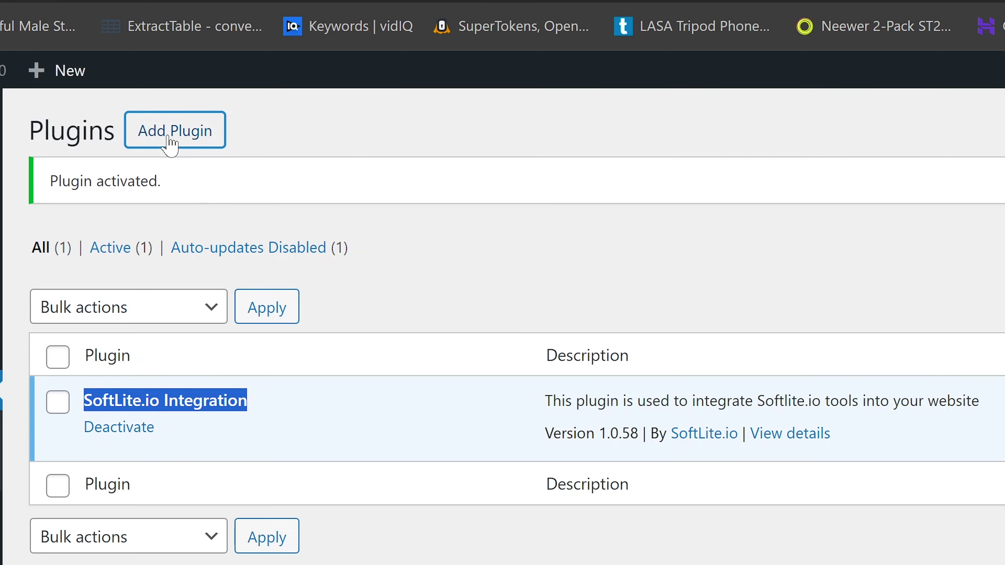
{"action": "left_click", "coordinate": [169, 138]}
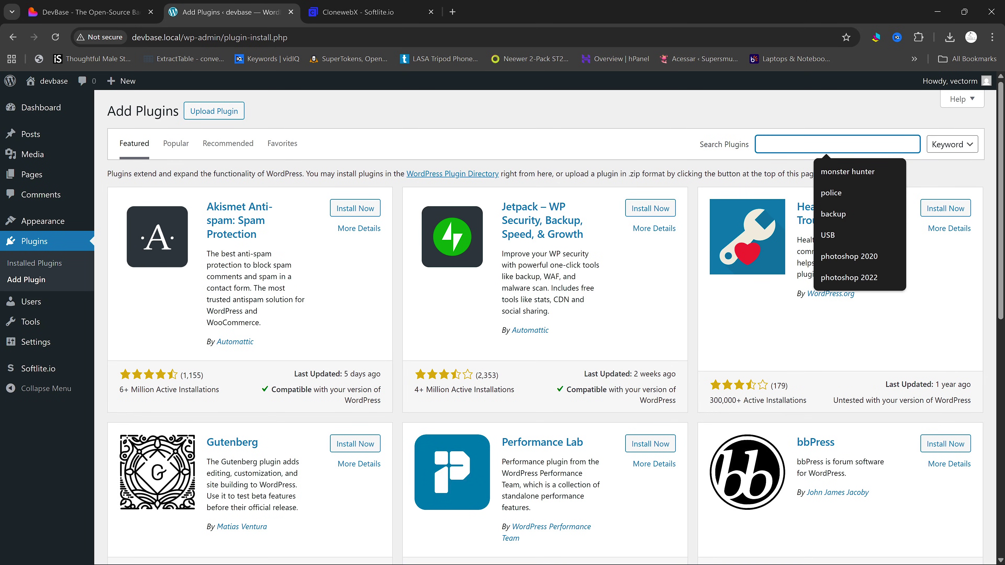
Step: Find Elementor Website Builder, install and activate it, and dismiss its setup wizard
{"action": "type", "text": "el"}
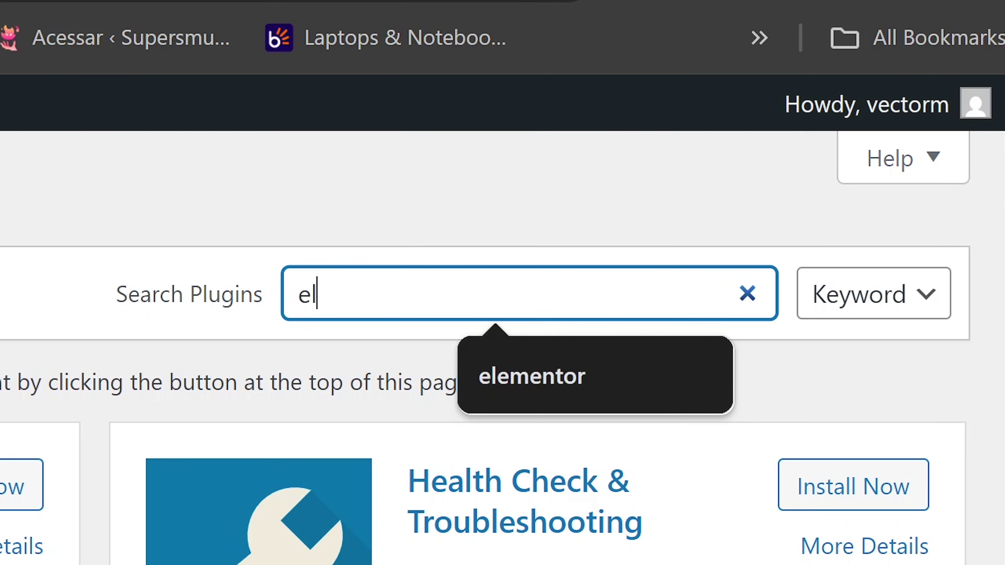
{"action": "type", "text": "ementor"}
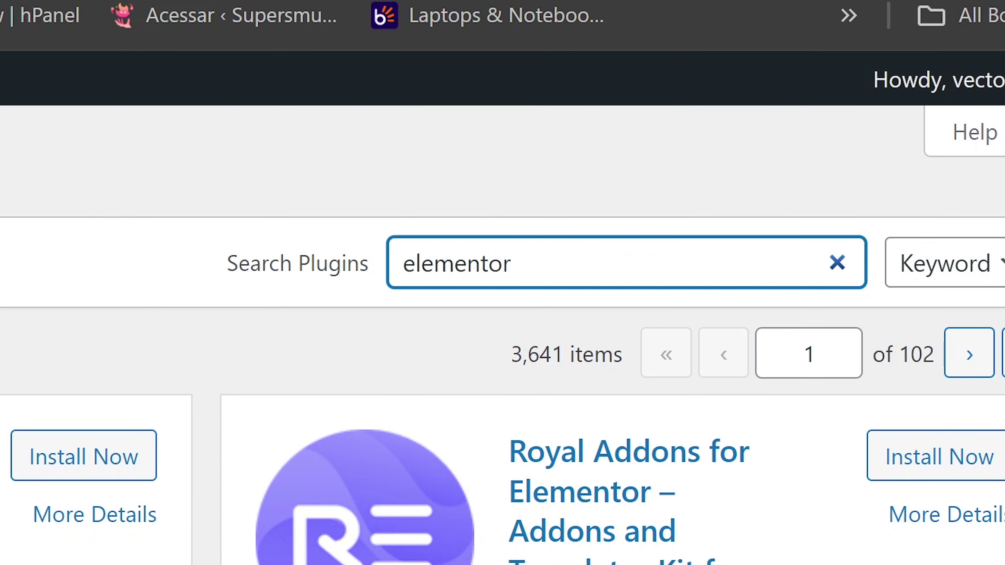
{"action": "scroll", "coordinate": [502, 283], "scroll_direction": "down", "scroll_amount": 5}
{"action": "left_click", "coordinate": [535, 118]}
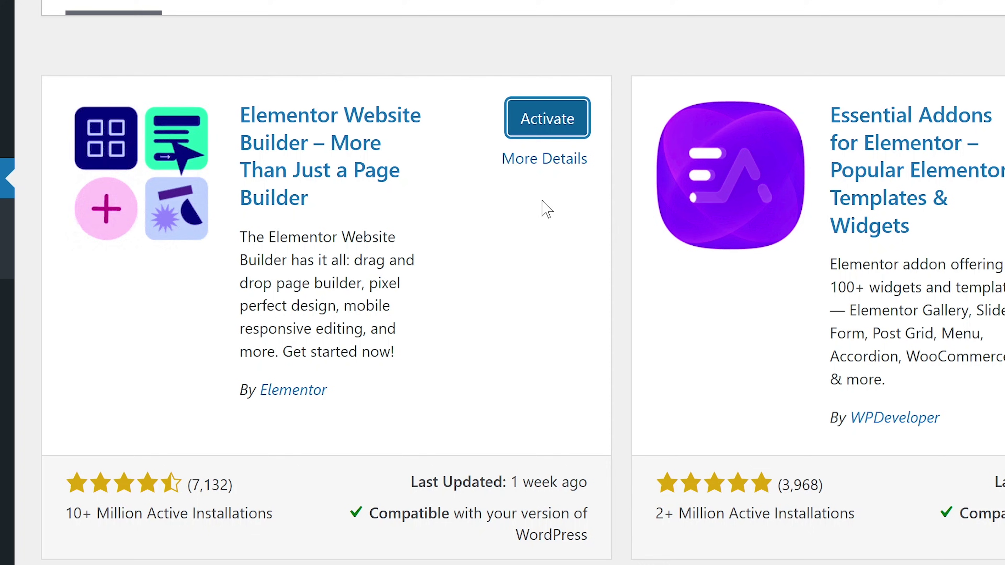
{"action": "left_click", "coordinate": [554, 121]}
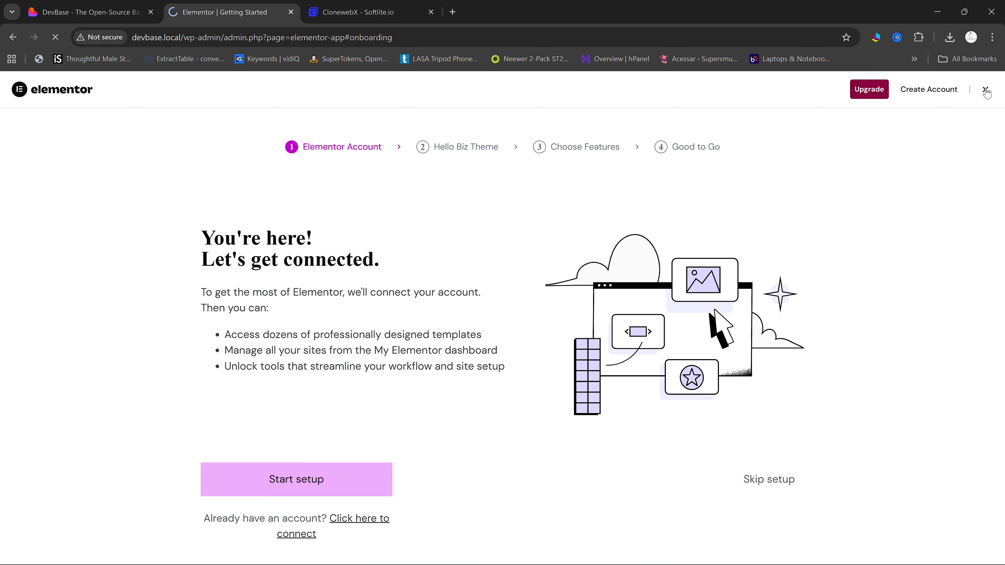
{"action": "left_click", "coordinate": [986, 90]}
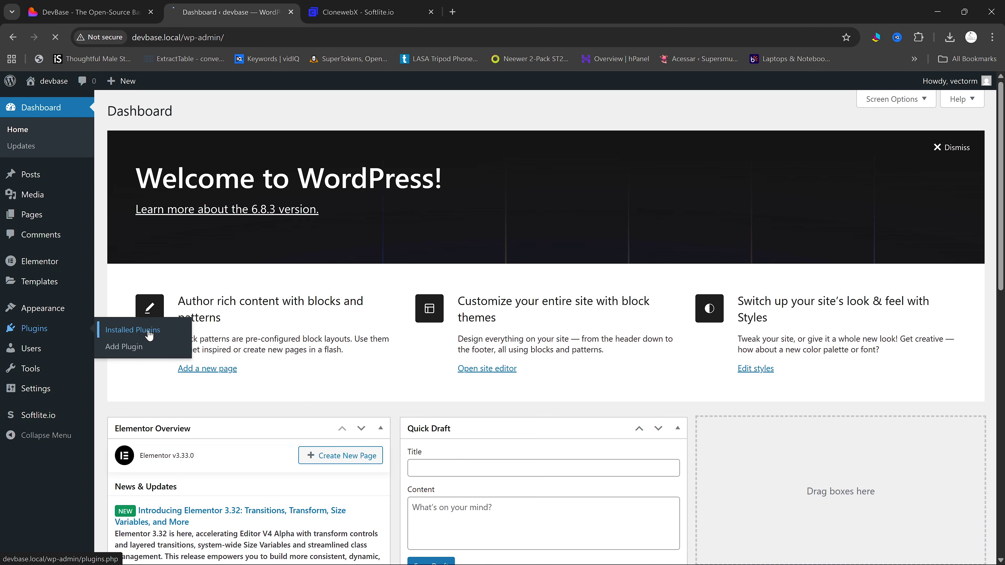
Step: Check Installed Plugins lists Elementor and SoftLite.io Integration as active
{"action": "left_click", "coordinate": [149, 336]}
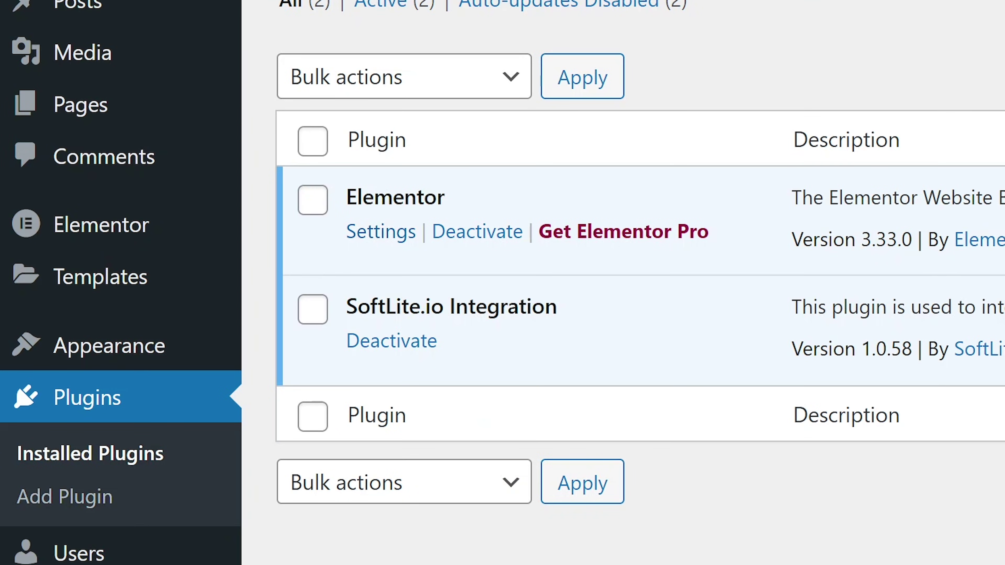
{"action": "left_click_drag", "start_coordinate": [352, 197], "coordinate": [556, 313]}
{"action": "left_click", "coordinate": [779, 349]}
{"action": "left_click_drag", "start_coordinate": [347, 197], "coordinate": [490, 200]}
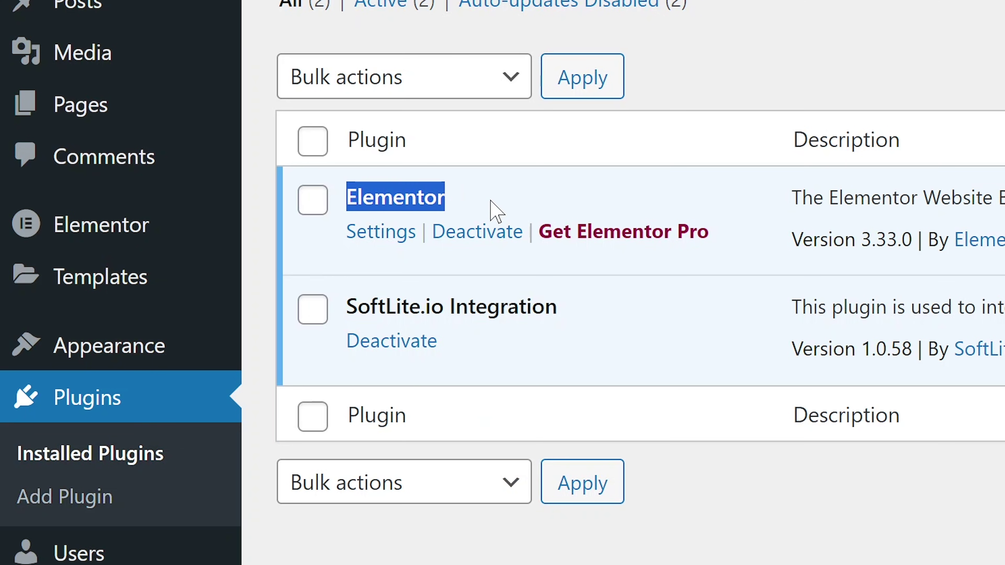
{"action": "left_click_drag", "start_coordinate": [356, 307], "coordinate": [558, 311]}
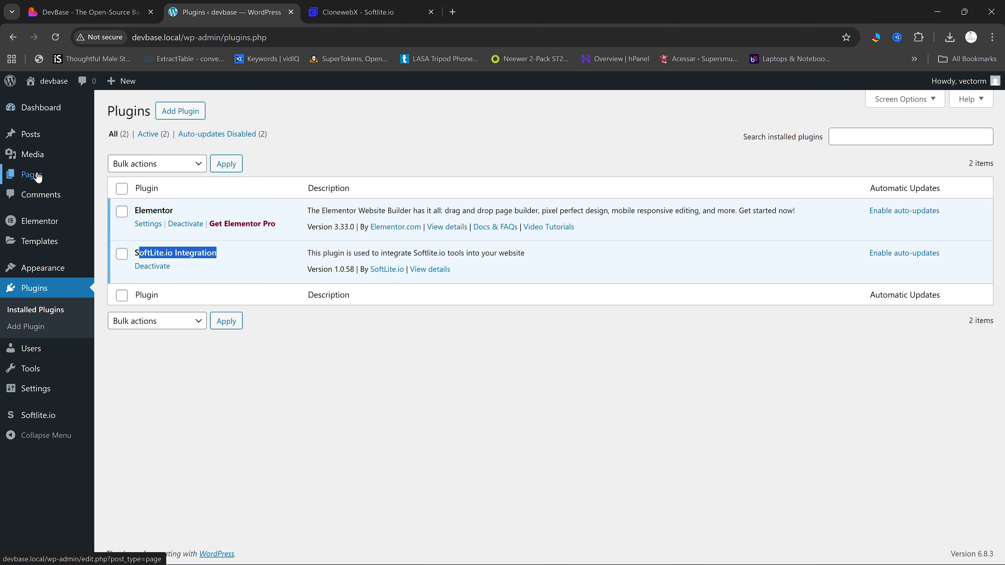
Step: Create and publish a new WordPress page titled 'homepage'
{"action": "mouse_move", "coordinate": [34, 174]}
{"action": "left_click", "coordinate": [138, 179]}
{"action": "left_click", "coordinate": [170, 111]}
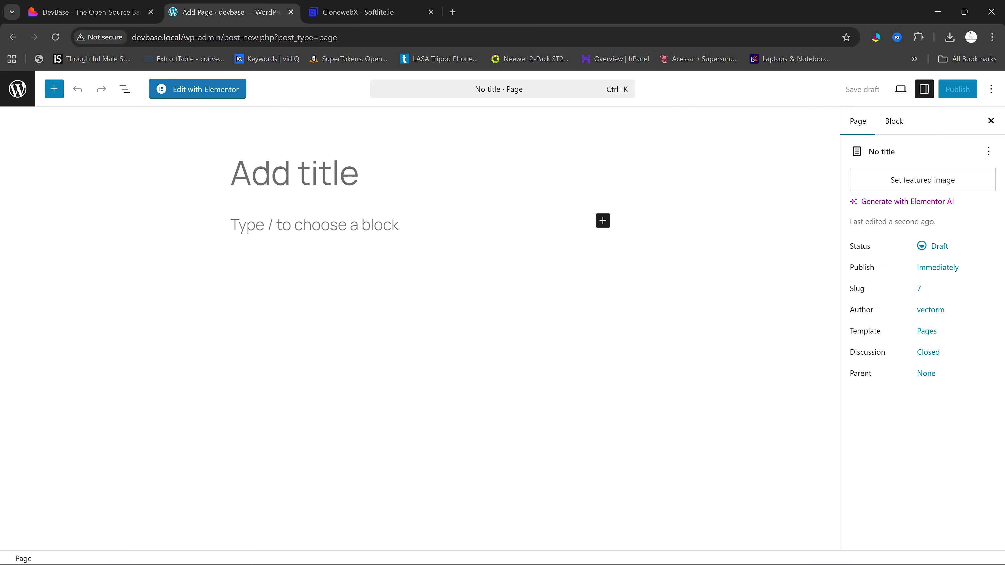
{"action": "type", "text": "homepage"}
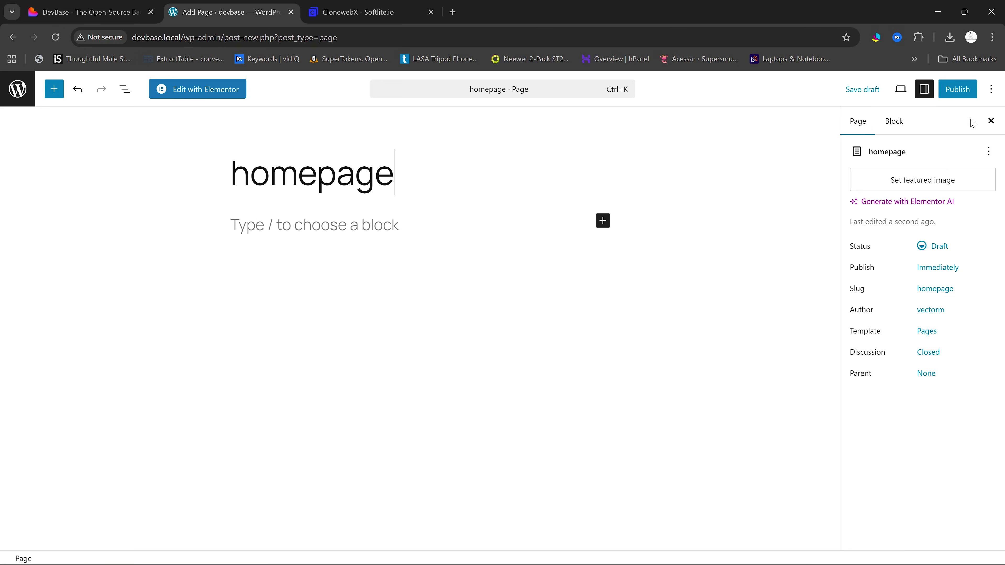
{"action": "left_click", "coordinate": [958, 89]}
{"action": "left_click", "coordinate": [961, 90]}
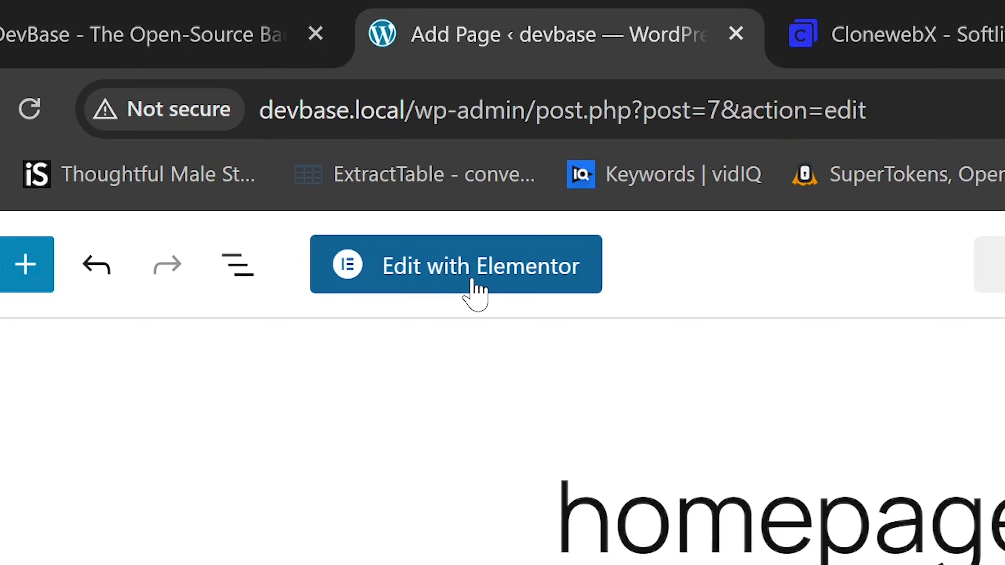
Step: Edit the homepage in Elementor and set its page layout to Elementor Canvas
{"action": "left_click", "coordinate": [475, 291]}
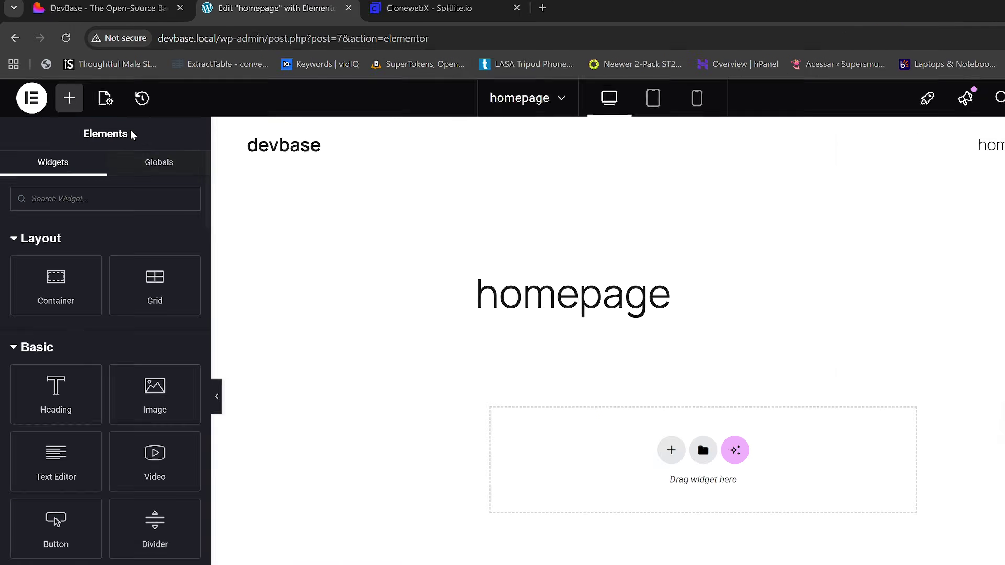
{"action": "left_click", "coordinate": [88, 88]}
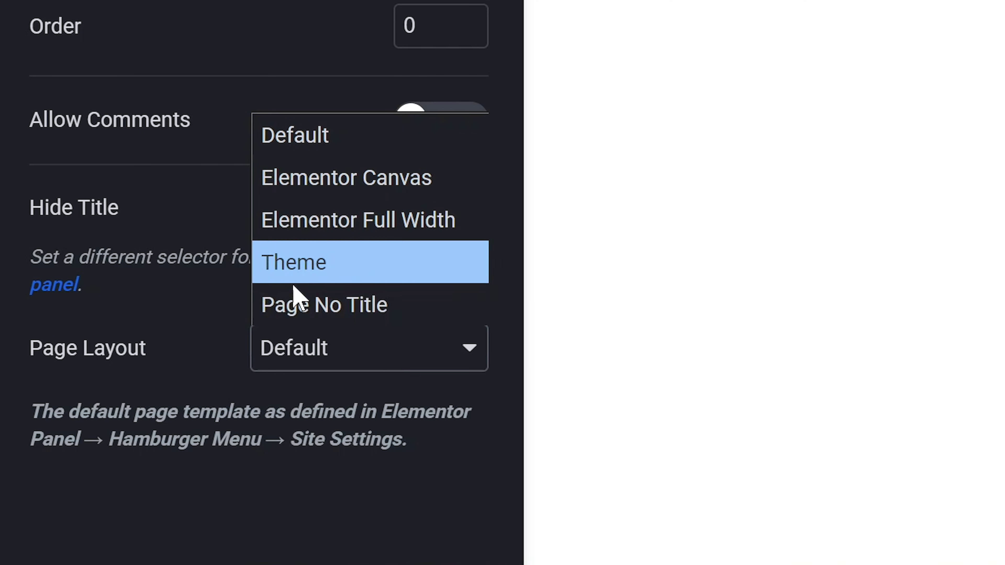
{"action": "left_click", "coordinate": [413, 193]}
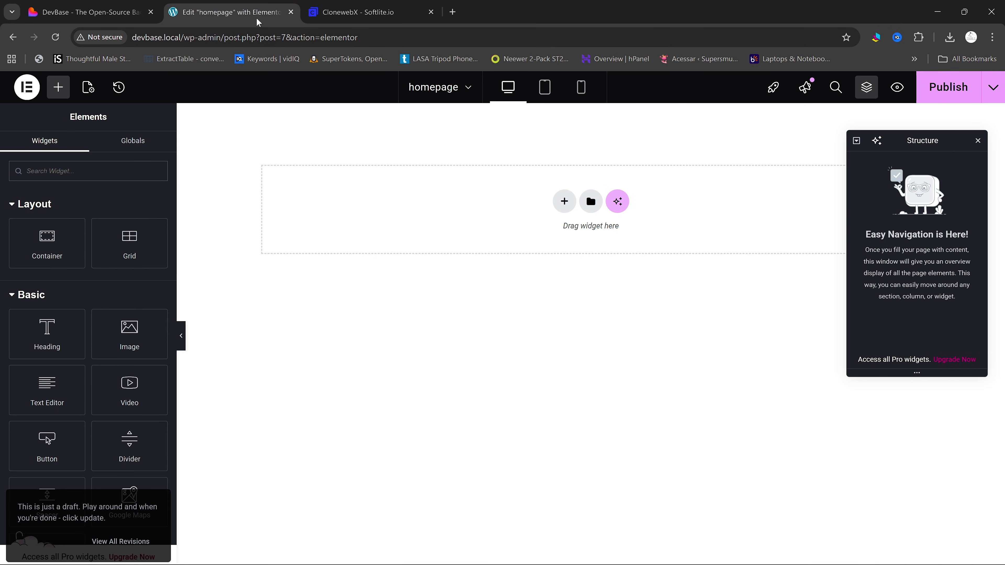
Step: Copy the entire DevBase page's Elementor export to the clipboard from ClonewebX
{"action": "left_click", "coordinate": [356, 12]}
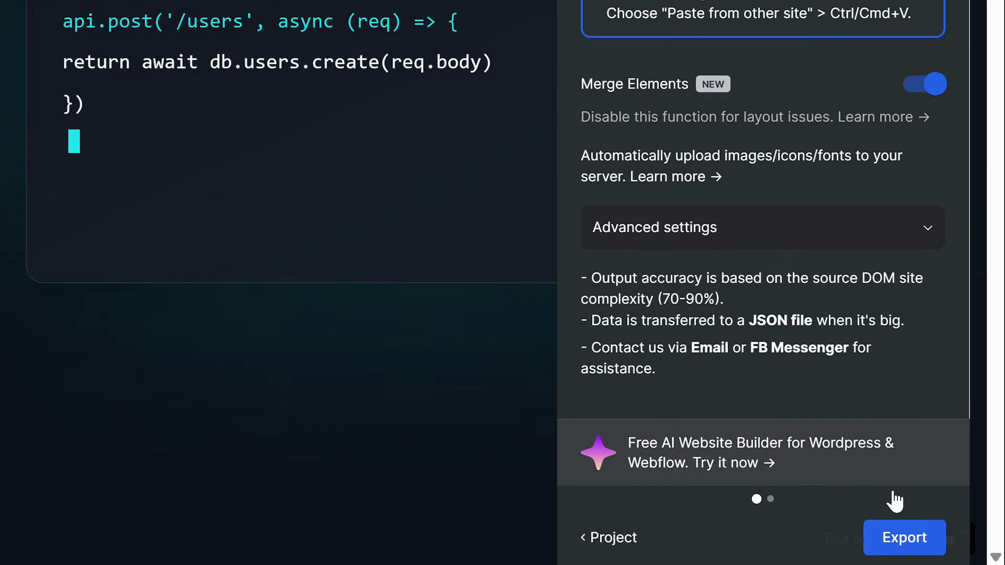
{"action": "left_click", "coordinate": [910, 543]}
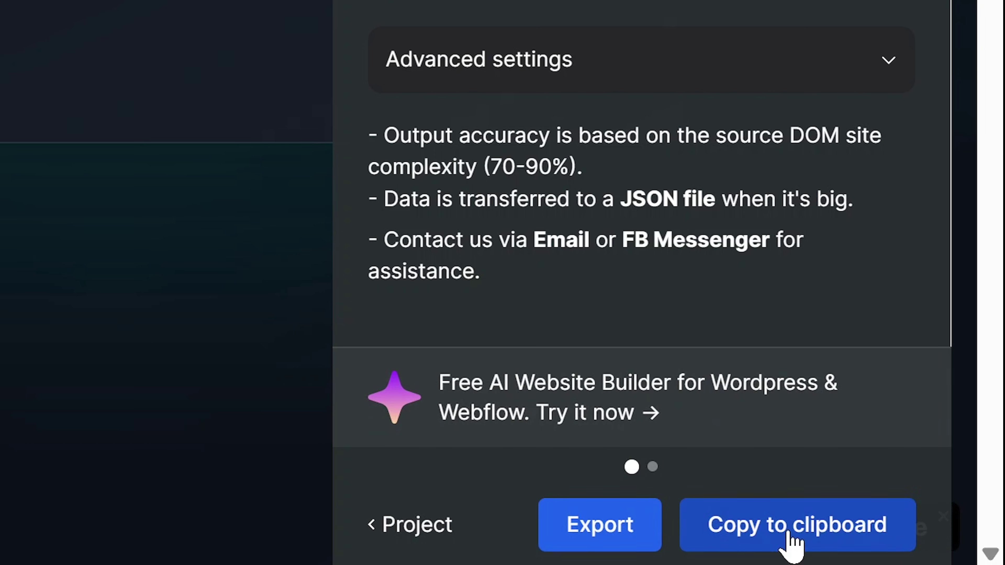
{"action": "left_click", "coordinate": [782, 546]}
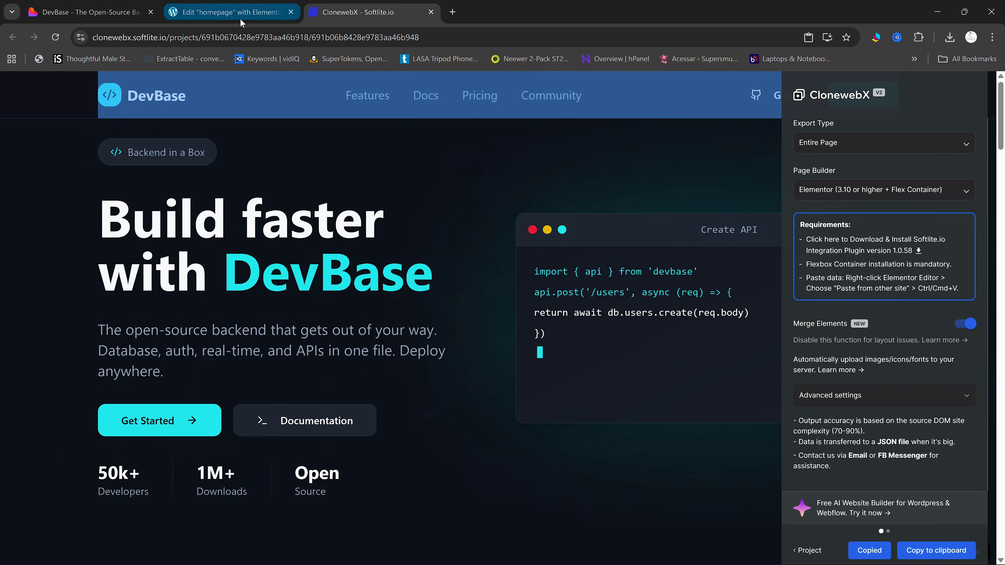
Step: Paste the copied DevBase page into the empty homepage section using Paste from other site
{"action": "left_click", "coordinate": [242, 16]}
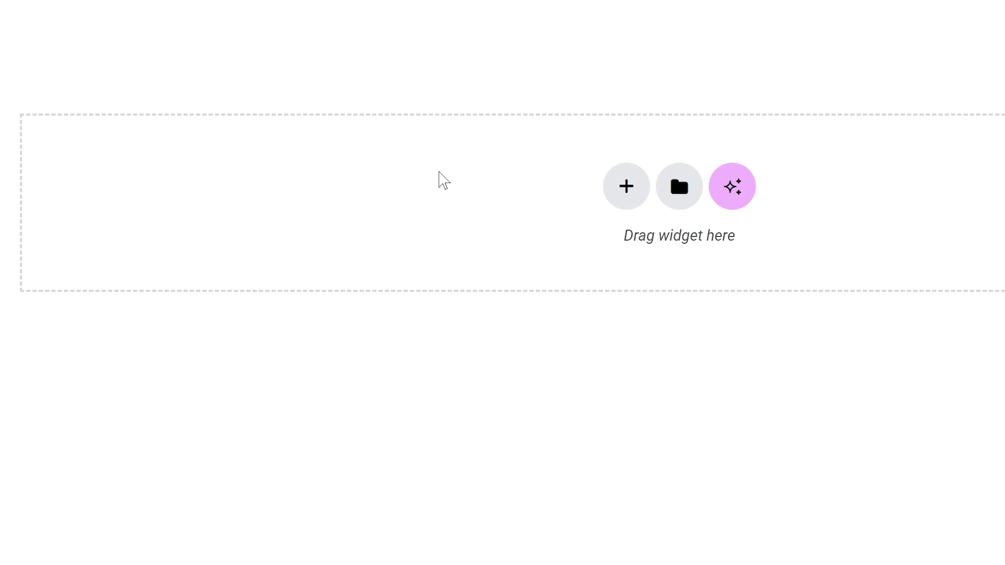
{"action": "right_click", "coordinate": [439, 172]}
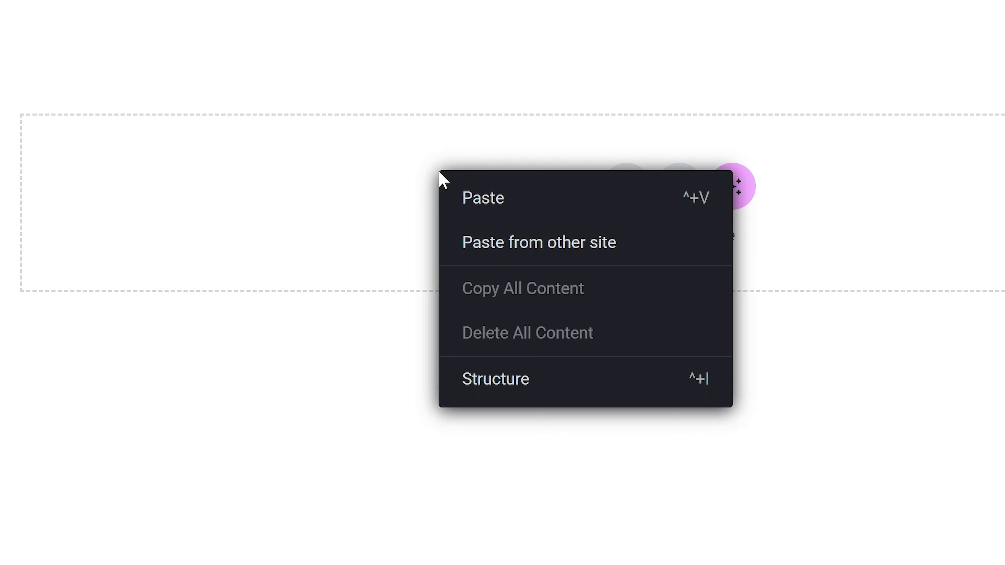
{"action": "left_click", "coordinate": [508, 246]}
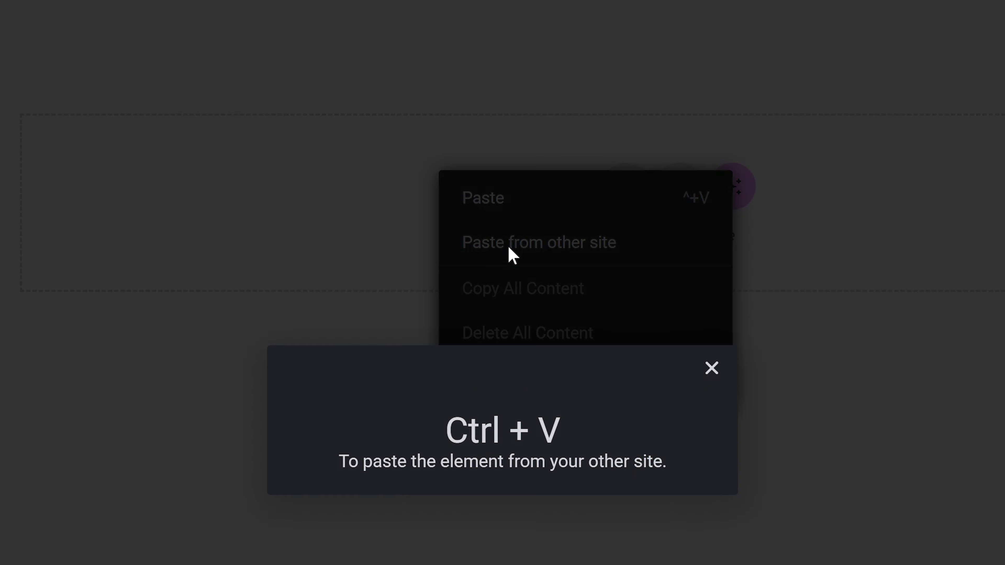
{"action": "key", "text": "ctrl+v"}
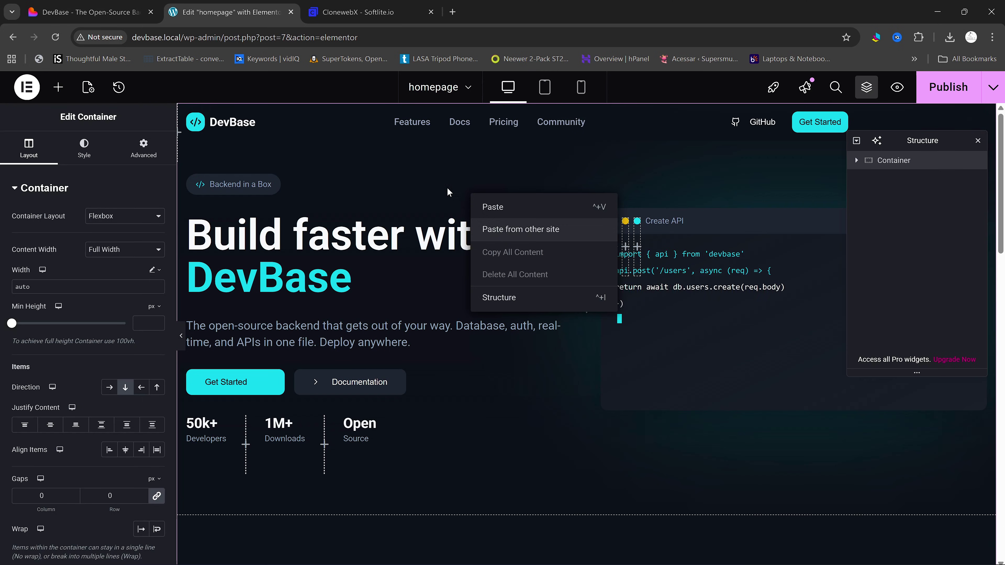
{"action": "left_click", "coordinate": [398, 198]}
{"action": "scroll", "coordinate": [456, 220], "scroll_direction": "down", "scroll_amount": 20}
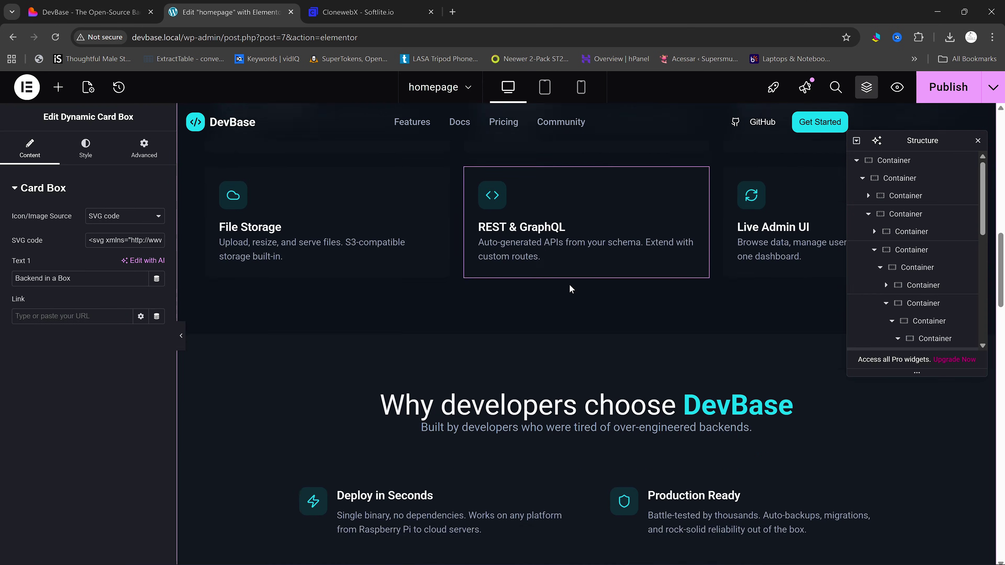
Step: Delete the stray 'Edit with' badge button from the Structure panel and publish the homepage
{"action": "left_click", "coordinate": [978, 141]}
{"action": "scroll", "coordinate": [451, 338], "scroll_direction": "down", "scroll_amount": 15}
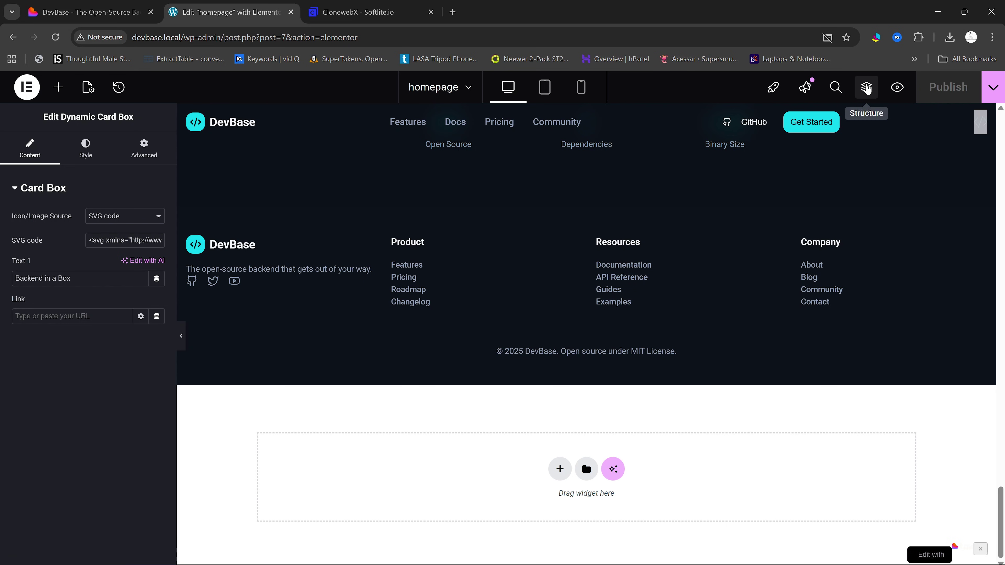
{"action": "left_click", "coordinate": [866, 87]}
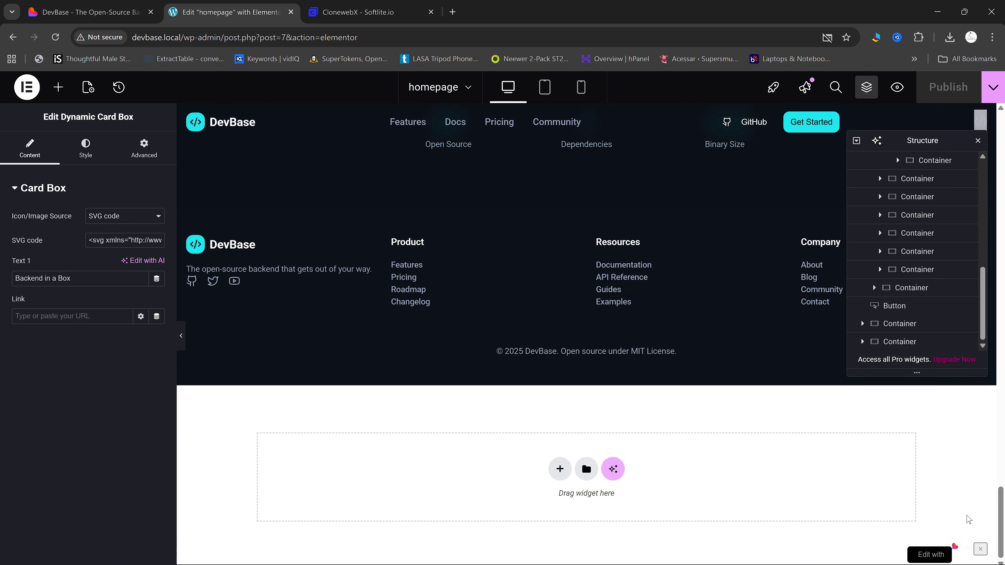
{"action": "left_click", "coordinate": [952, 557]}
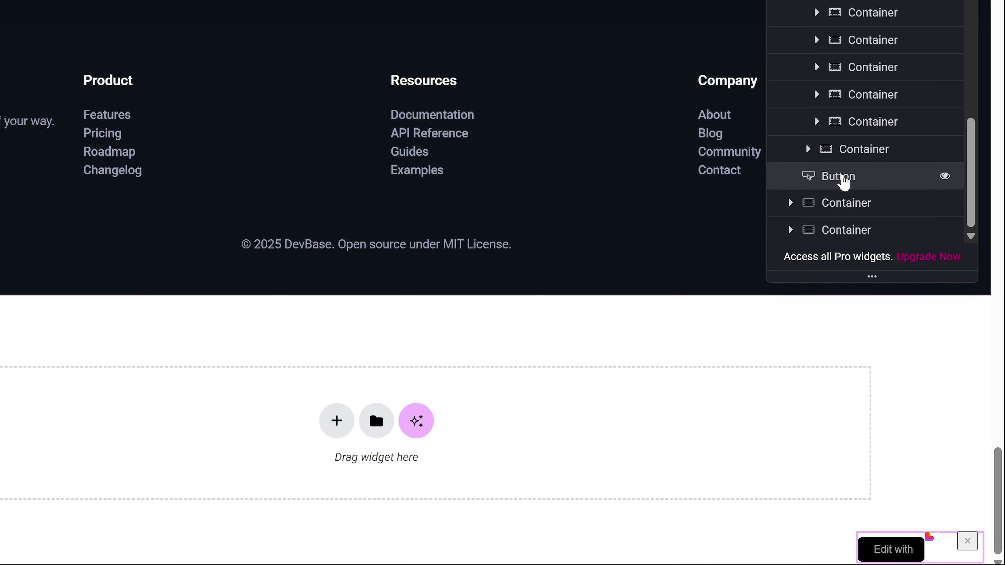
{"action": "key", "text": "Delete"}
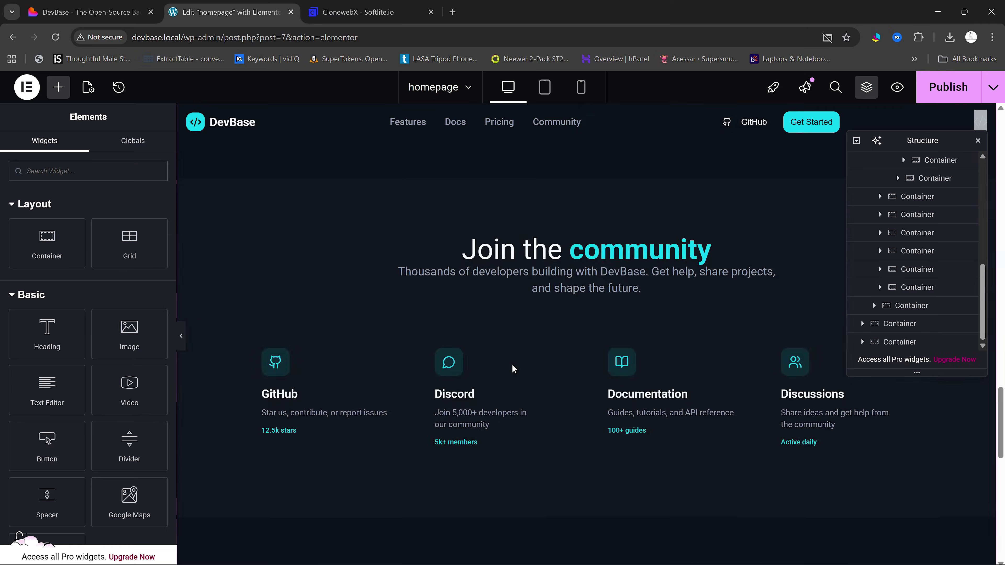
{"action": "scroll", "coordinate": [513, 369], "scroll_direction": "up", "scroll_amount": 5}
{"action": "left_click", "coordinate": [940, 90]}
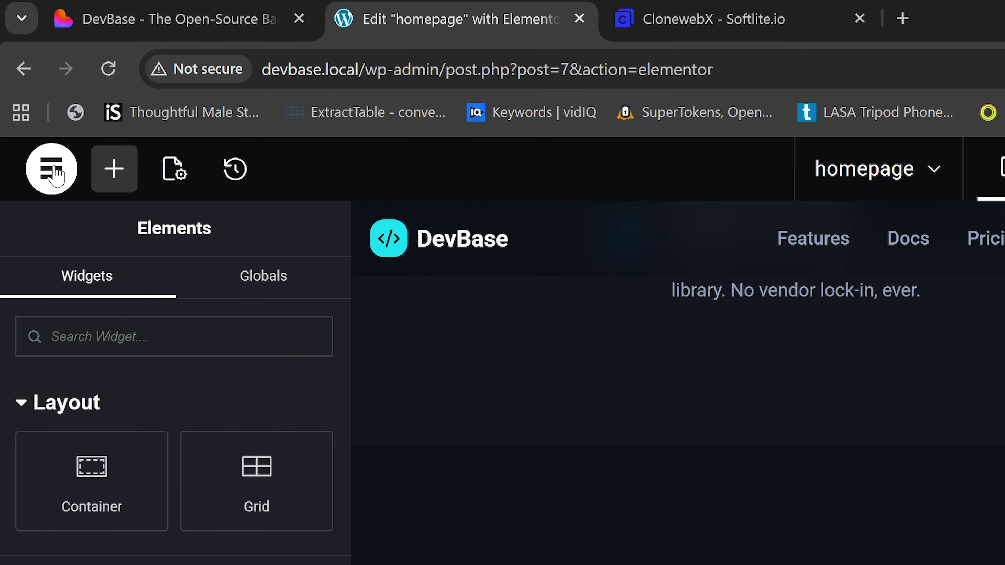
Step: Set WordPress Reading settings to a static page with 'homepage' as the front page, and save
{"action": "left_click", "coordinate": [24, 87]}
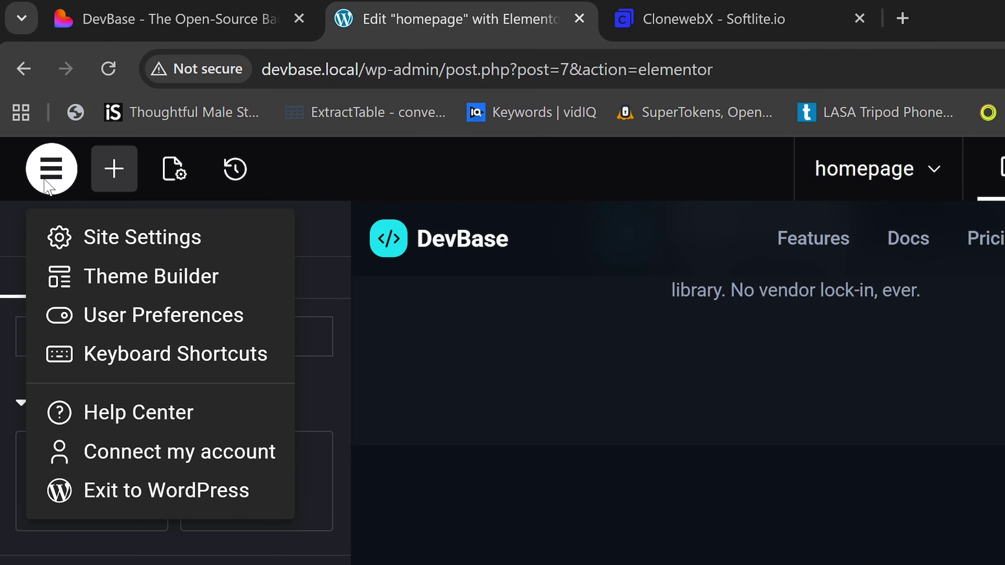
{"action": "left_click", "coordinate": [158, 490]}
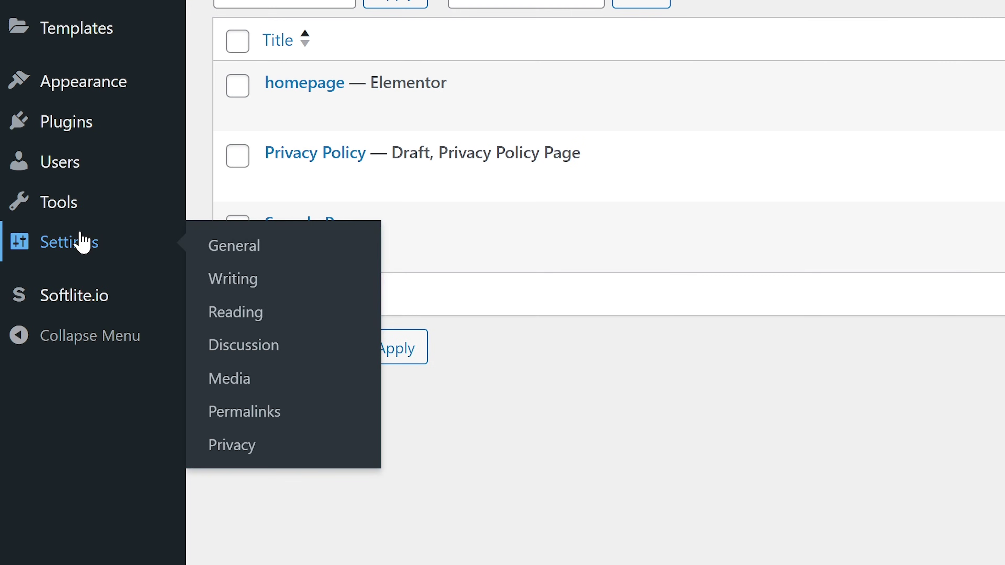
{"action": "left_click", "coordinate": [78, 240]}
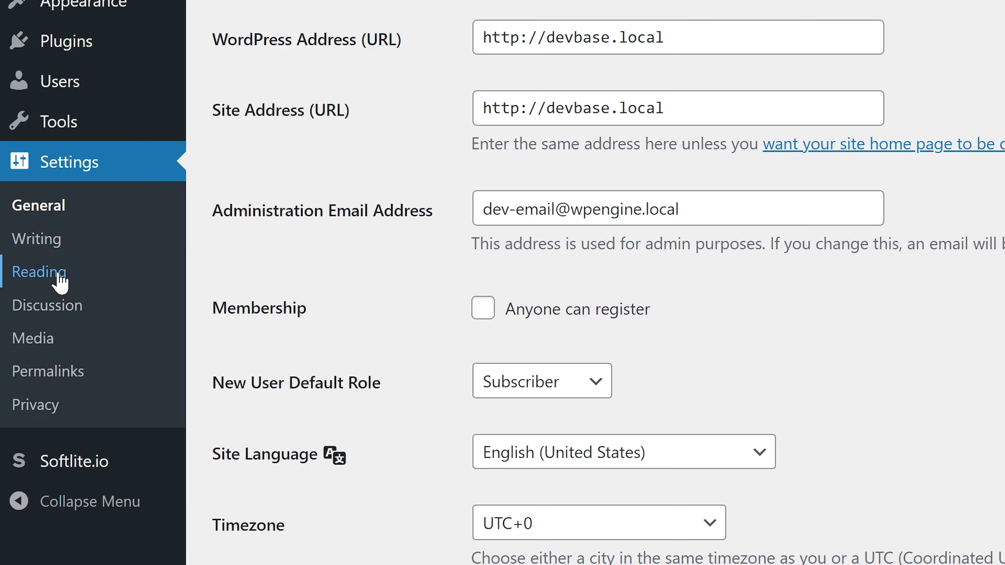
{"action": "left_click", "coordinate": [58, 277]}
{"action": "left_click", "coordinate": [425, 204]}
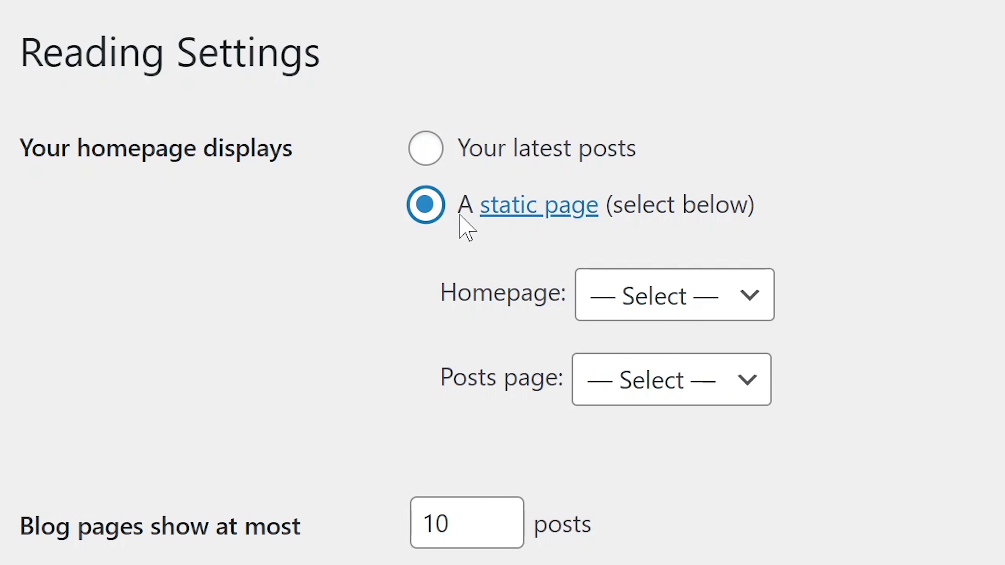
{"action": "left_click", "coordinate": [674, 309]}
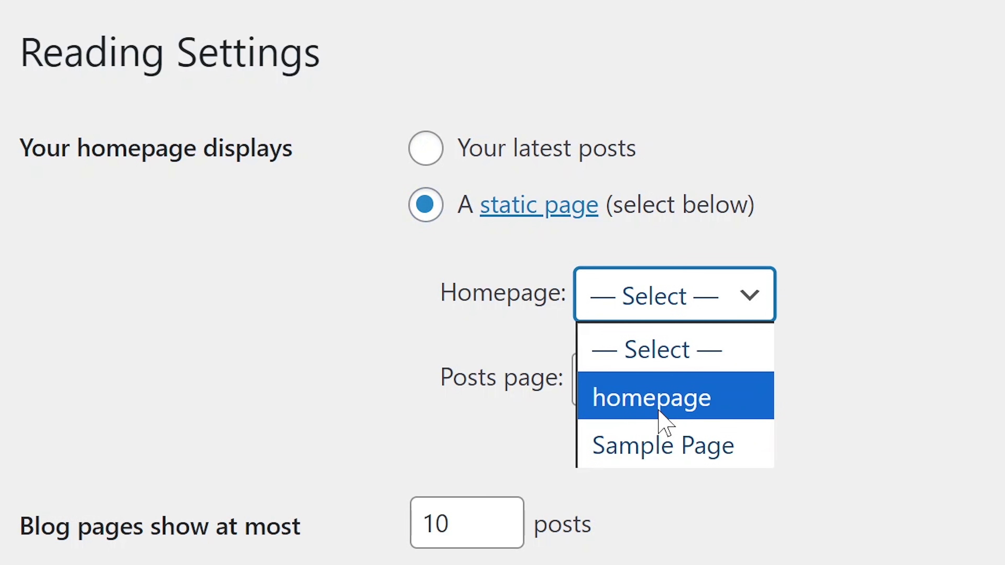
{"action": "left_click", "coordinate": [700, 402]}
{"action": "left_click", "coordinate": [102, 497]}
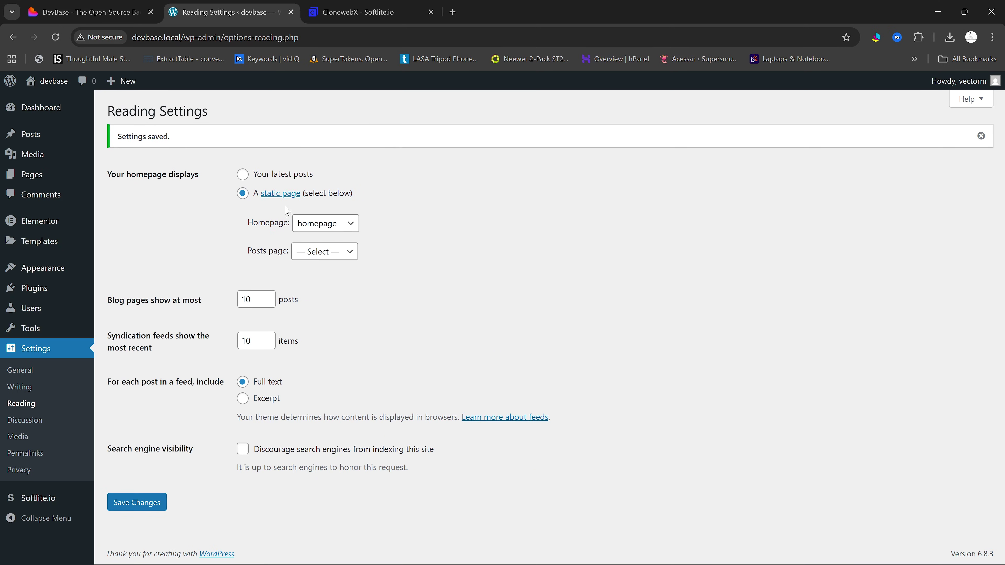
Step: Open the devbase Visit Site link in a new tab and scroll through the live landing page
{"action": "mouse_move", "coordinate": [47, 81]}
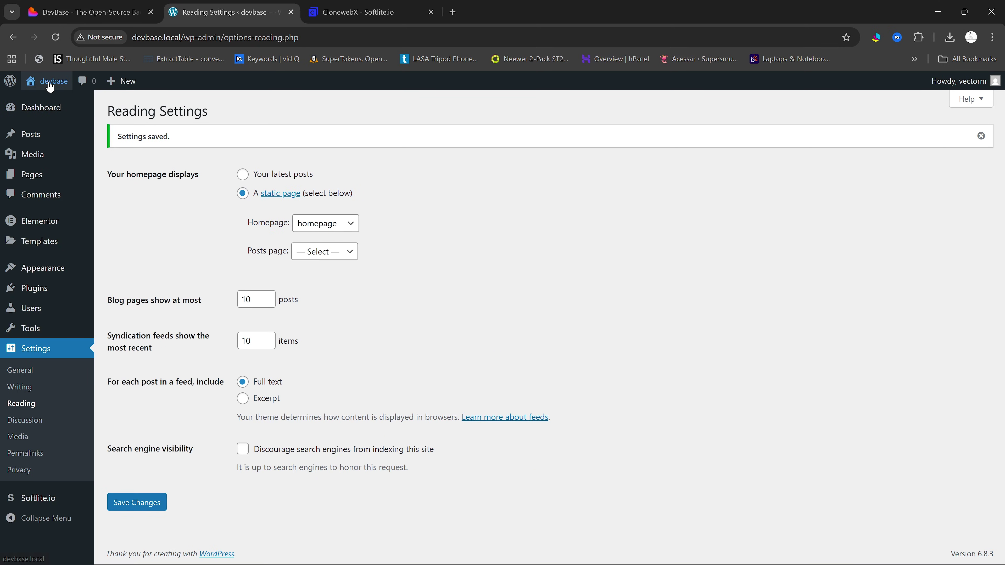
{"action": "right_click", "coordinate": [51, 102]}
{"action": "left_click", "coordinate": [94, 117]}
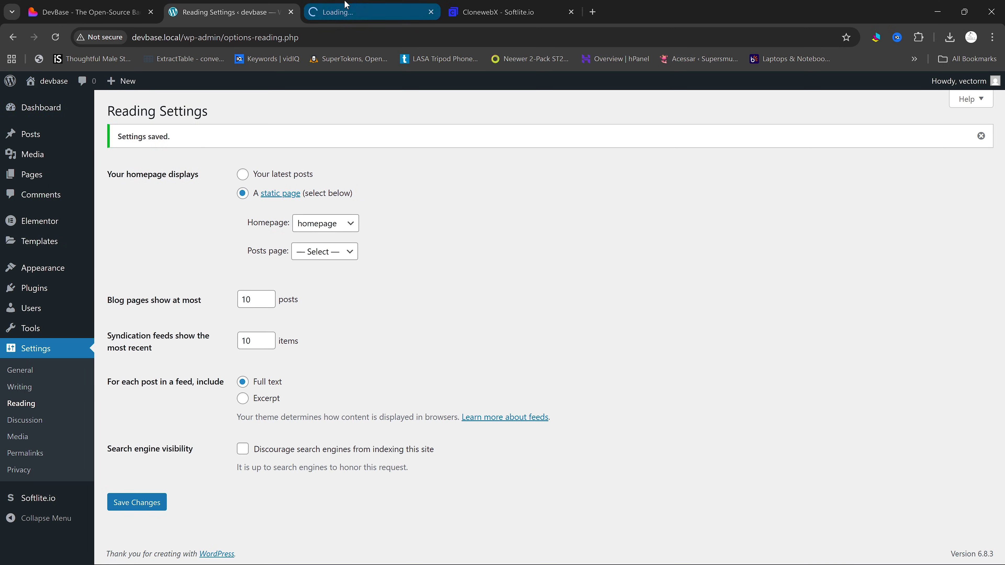
{"action": "left_click", "coordinate": [348, 11]}
{"action": "scroll", "coordinate": [421, 229], "scroll_direction": "down", "scroll_amount": 20}
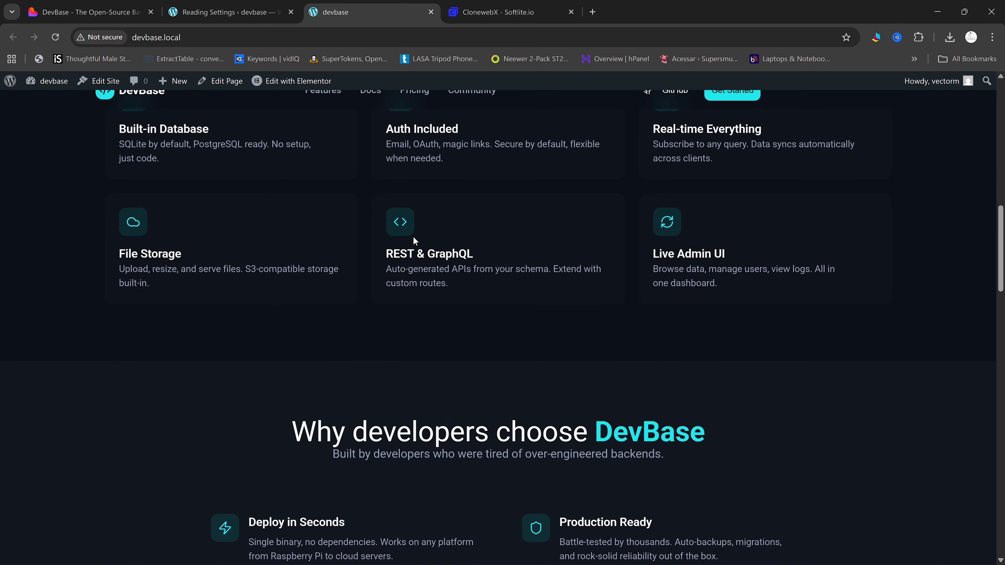
{"action": "scroll", "coordinate": [355, 198], "scroll_direction": "up", "scroll_amount": 2}
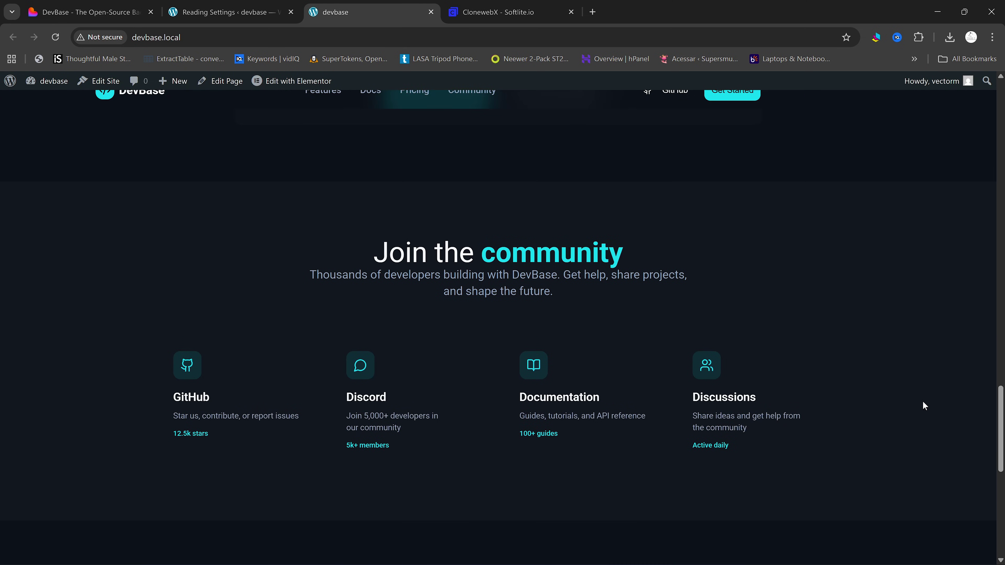
{"action": "scroll", "coordinate": [782, 413], "scroll_direction": "down", "scroll_amount": 10}
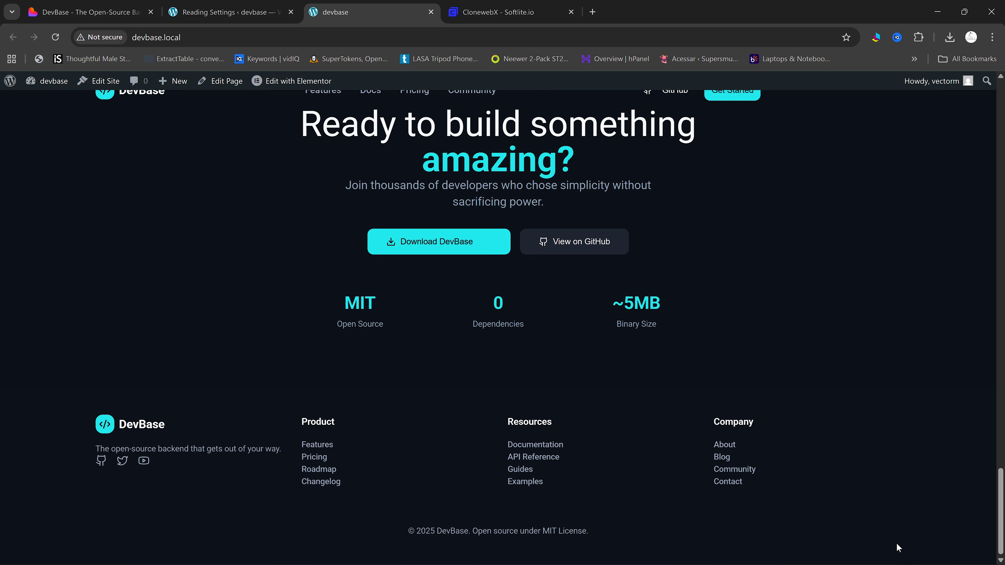
{"action": "scroll", "coordinate": [357, 163], "scroll_direction": "up", "scroll_amount": 15}
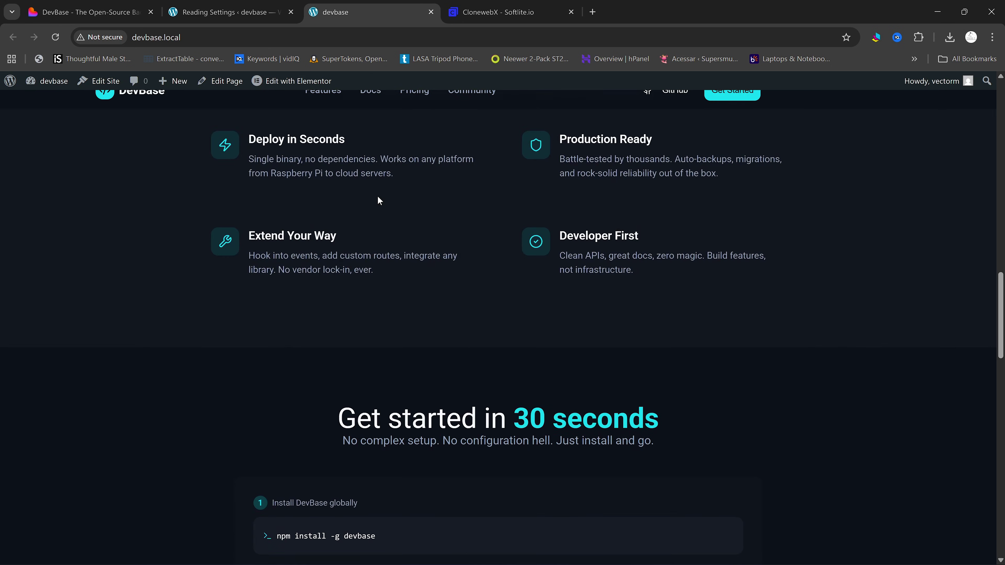
{"action": "scroll", "coordinate": [342, 206], "scroll_direction": "up", "scroll_amount": 15}
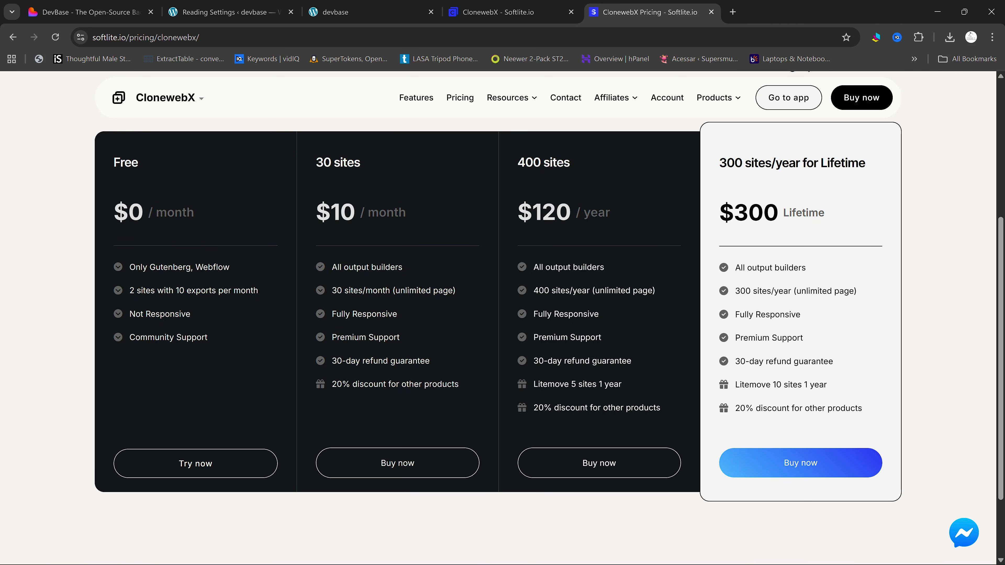
Step: Highlight the Free plan's name, price and site limit, and the 30-site plan's $10 price
{"action": "left_click_drag", "start_coordinate": [138, 198], "coordinate": [203, 238]}
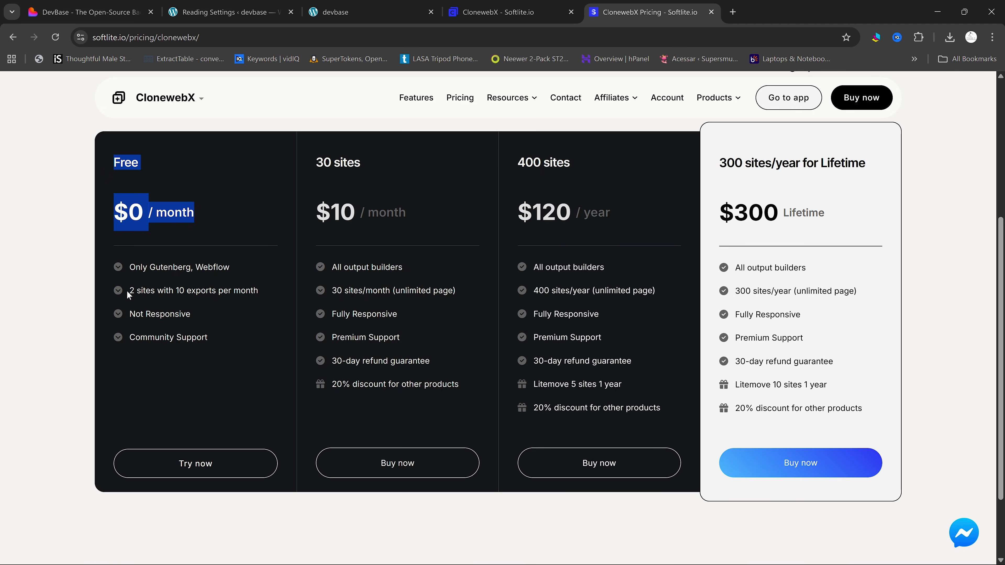
{"action": "left_click_drag", "start_coordinate": [127, 290], "coordinate": [163, 292]}
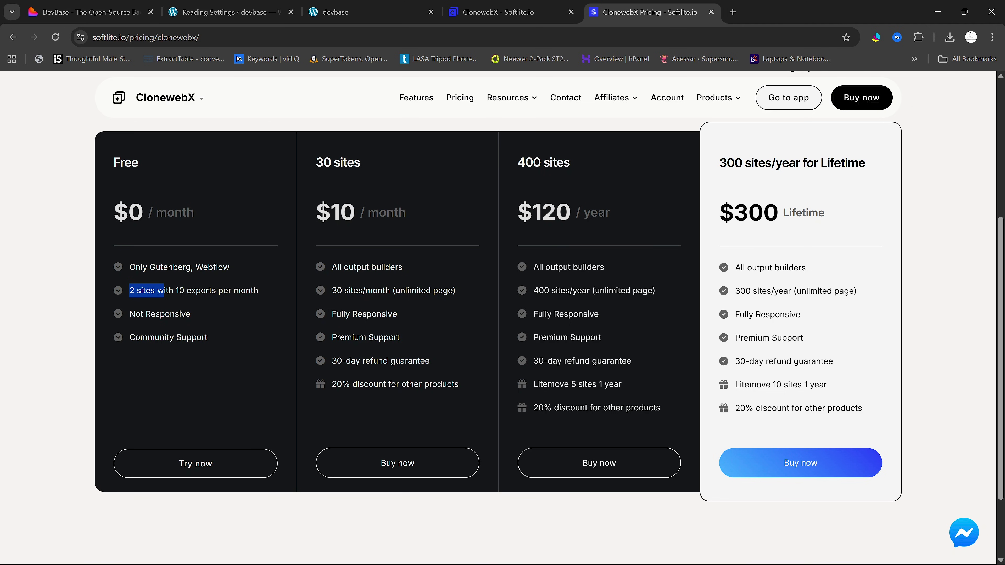
{"action": "left_click_drag", "start_coordinate": [313, 165], "coordinate": [302, 212]}
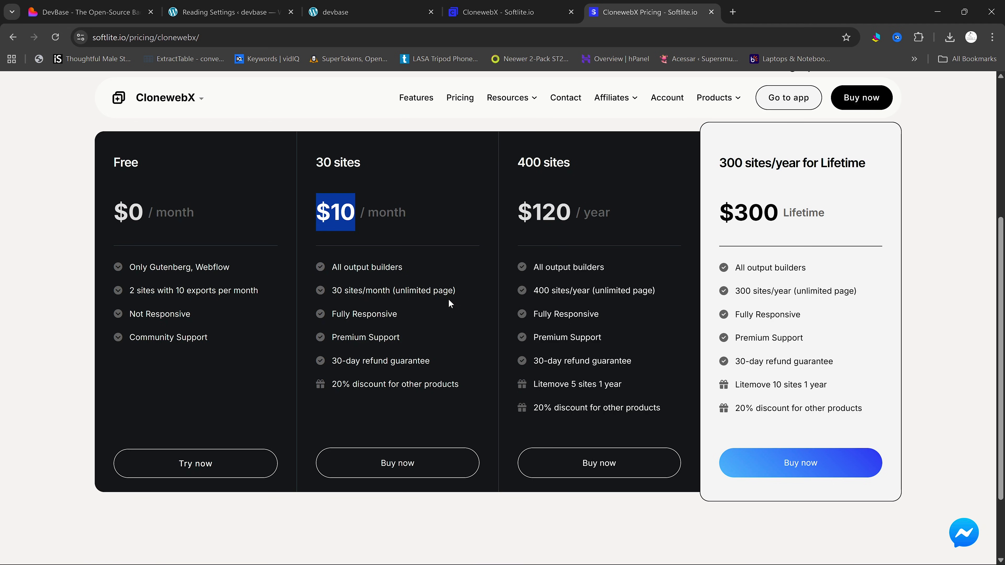